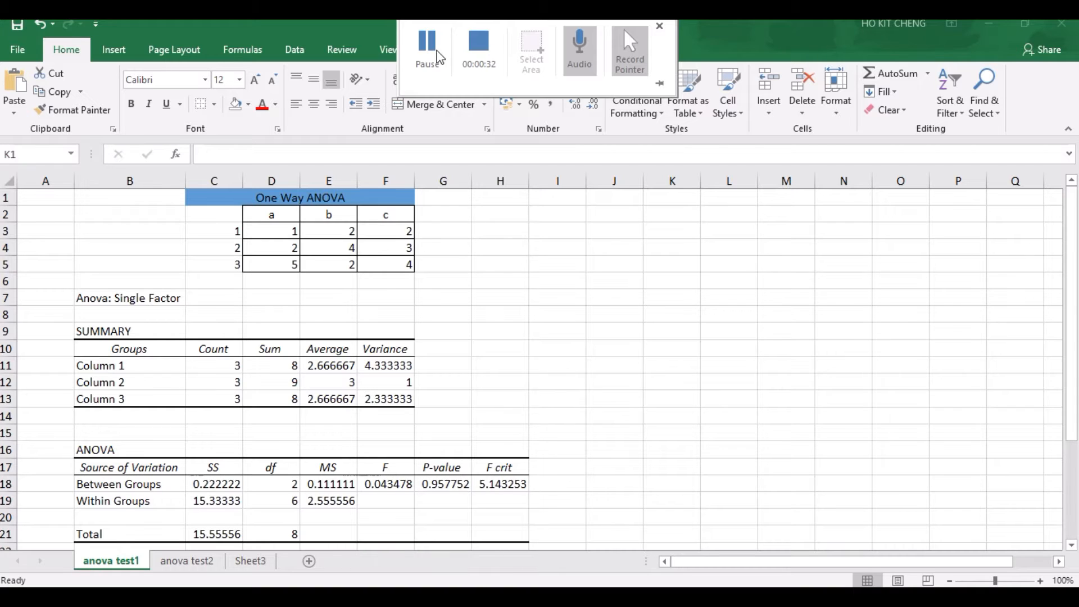
Step: Make sure the Analysis ToolPak is enabled among the Excel add-ins
click(21, 51)
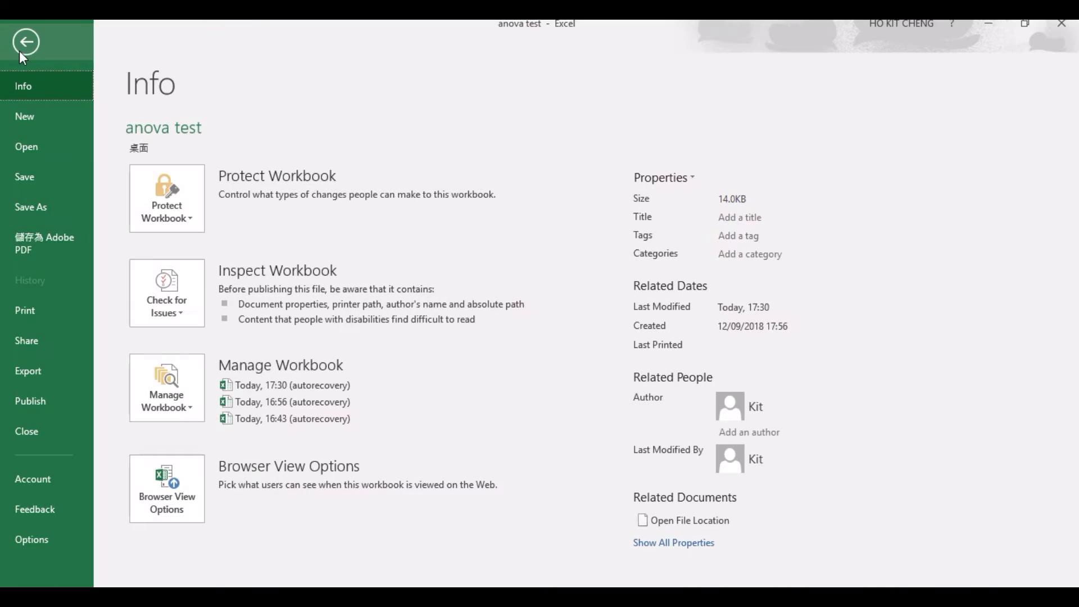
click(44, 538)
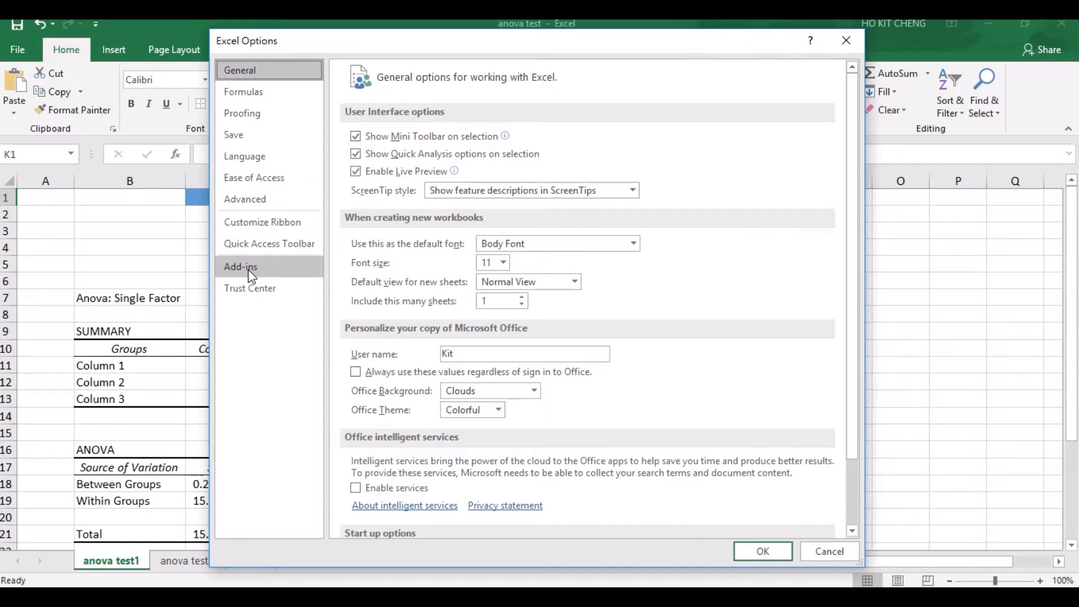
click(251, 276)
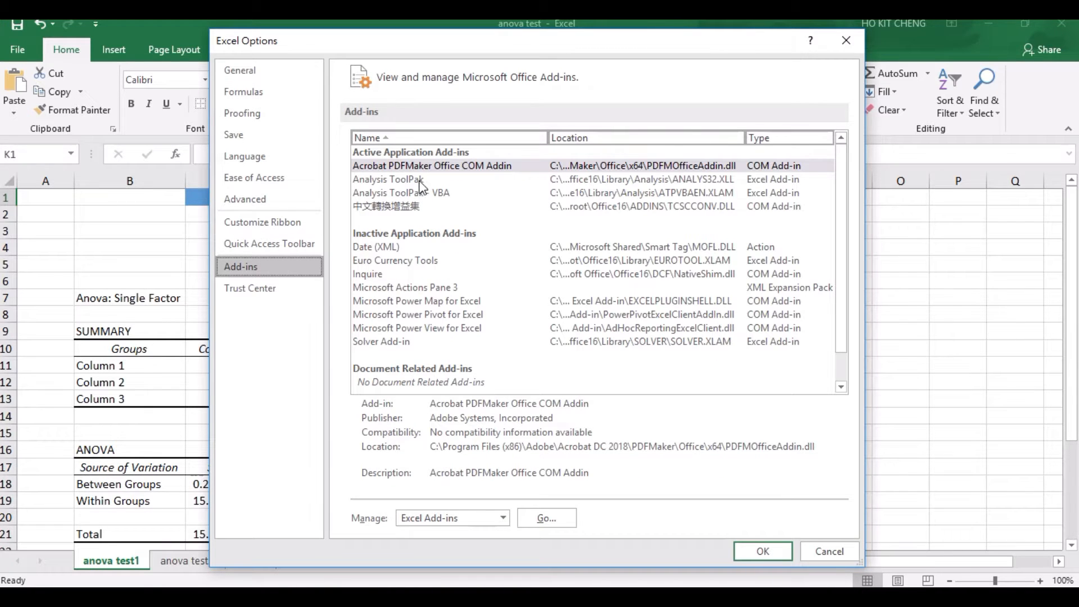
click(367, 181)
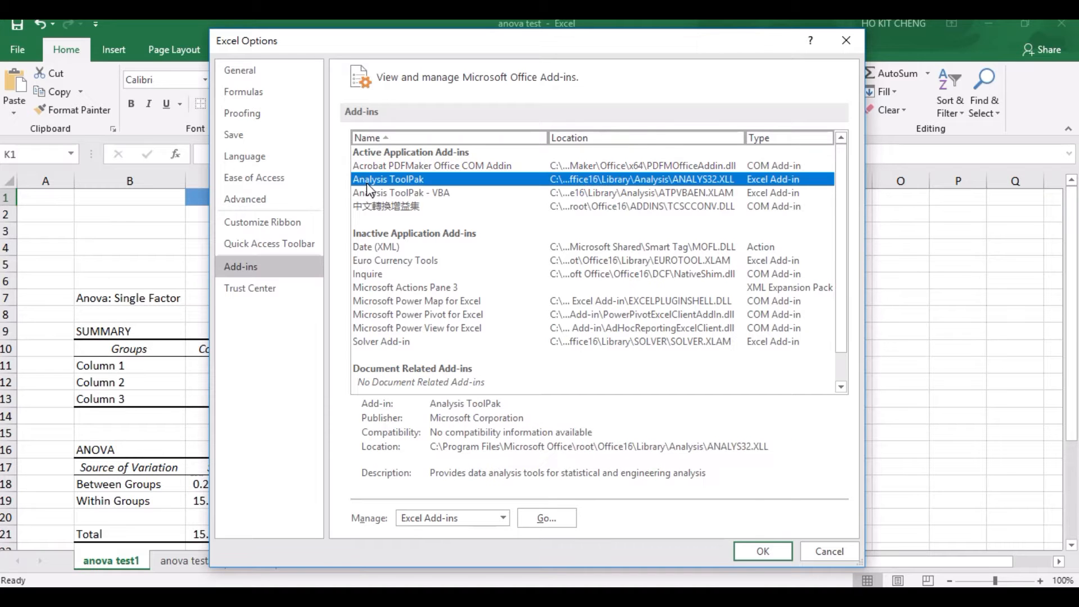
click(557, 516)
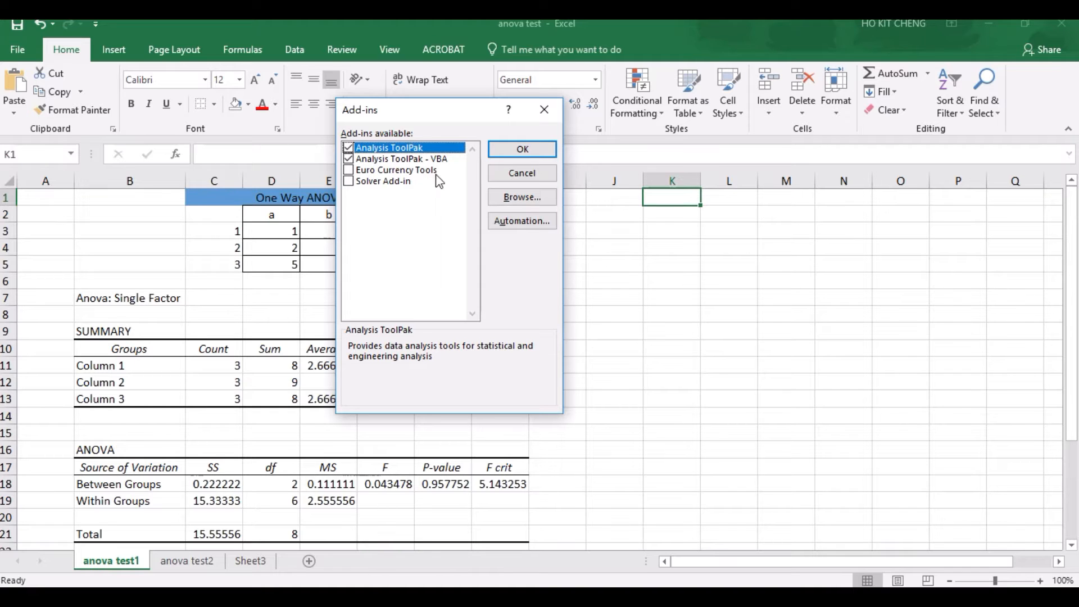
click(508, 148)
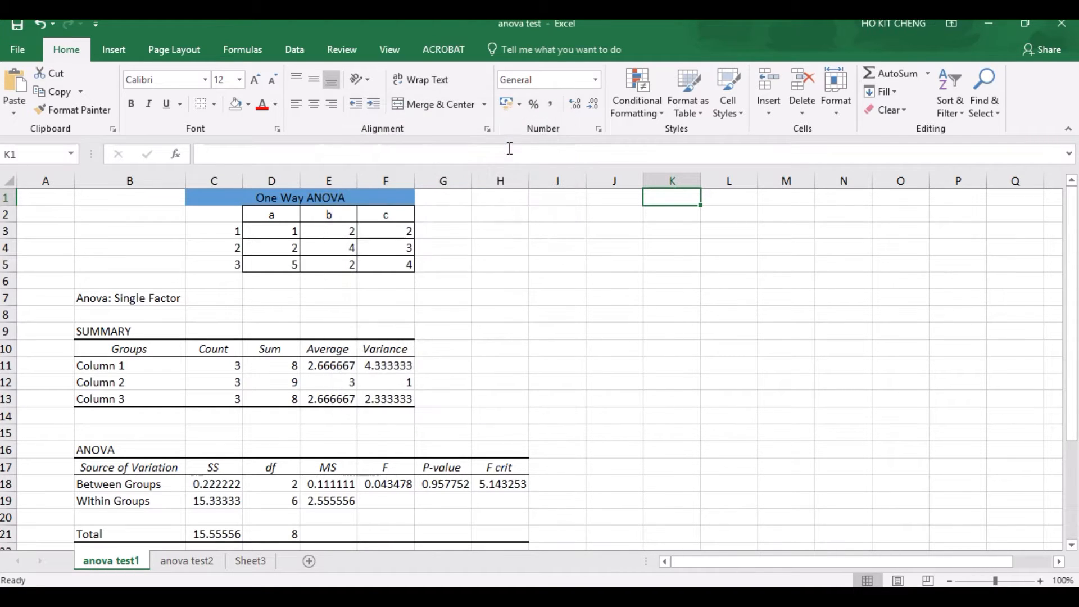
Step: Check the list of available Data Analysis tools, and close it without running any analysis
click(298, 51)
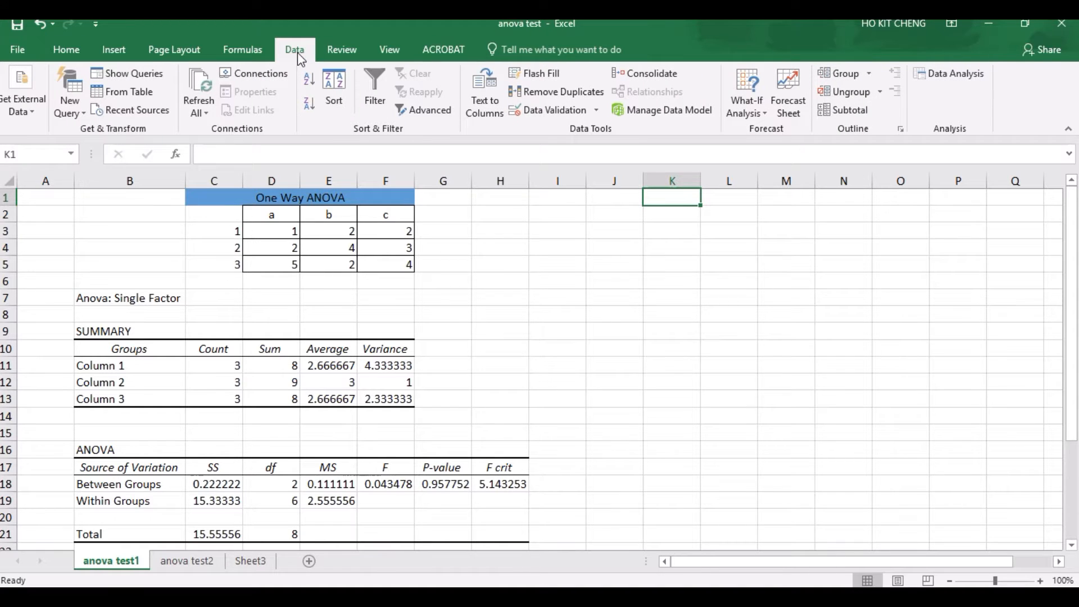
click(950, 77)
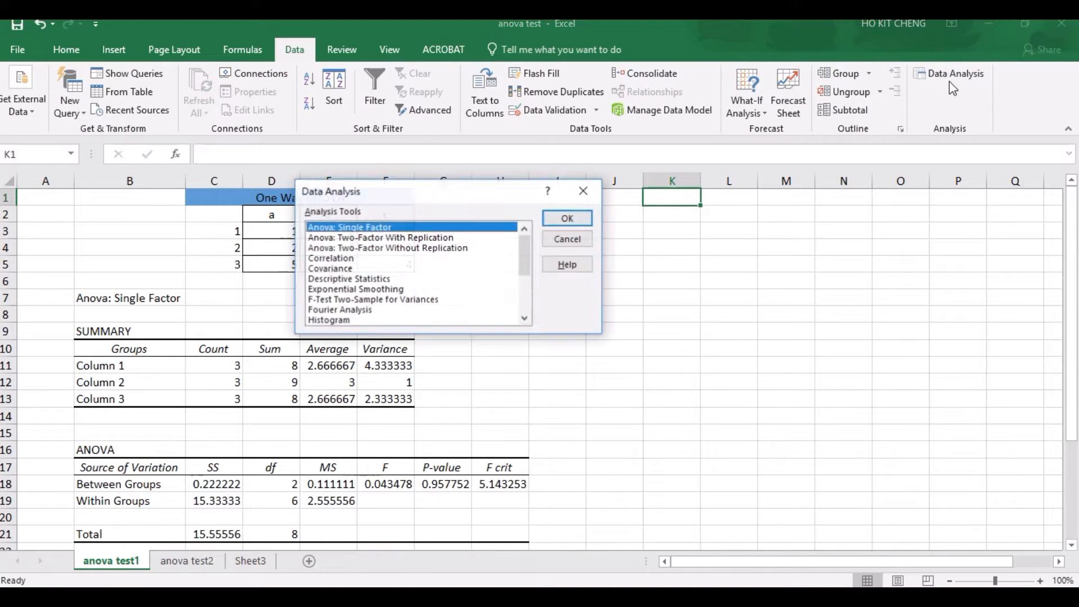
key(Escape)
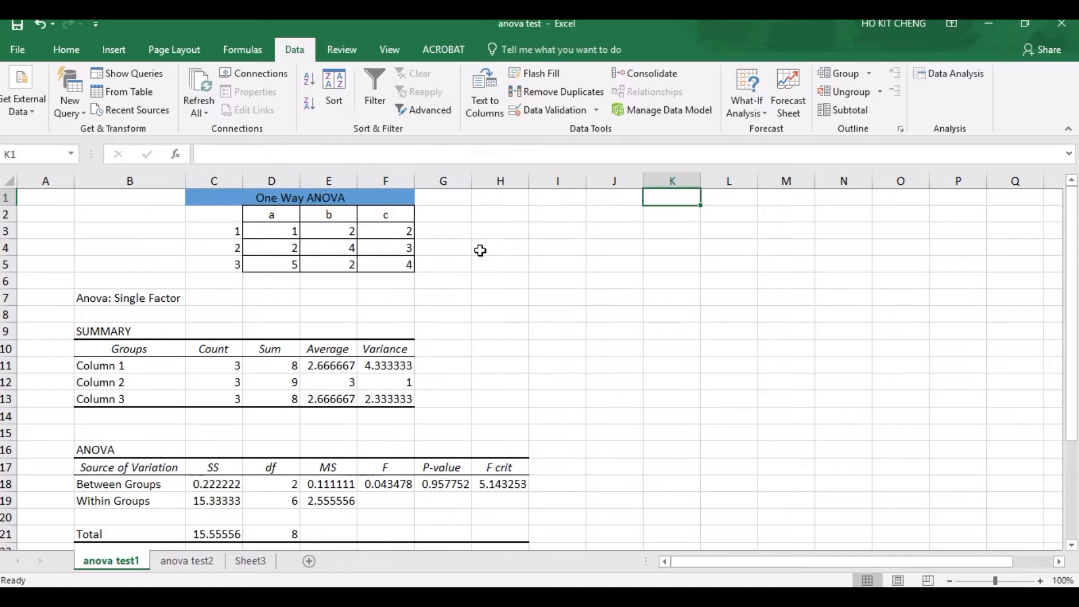
Step: Enter the column headers a, b and c in cells K2, L2 and M2
click(664, 219)
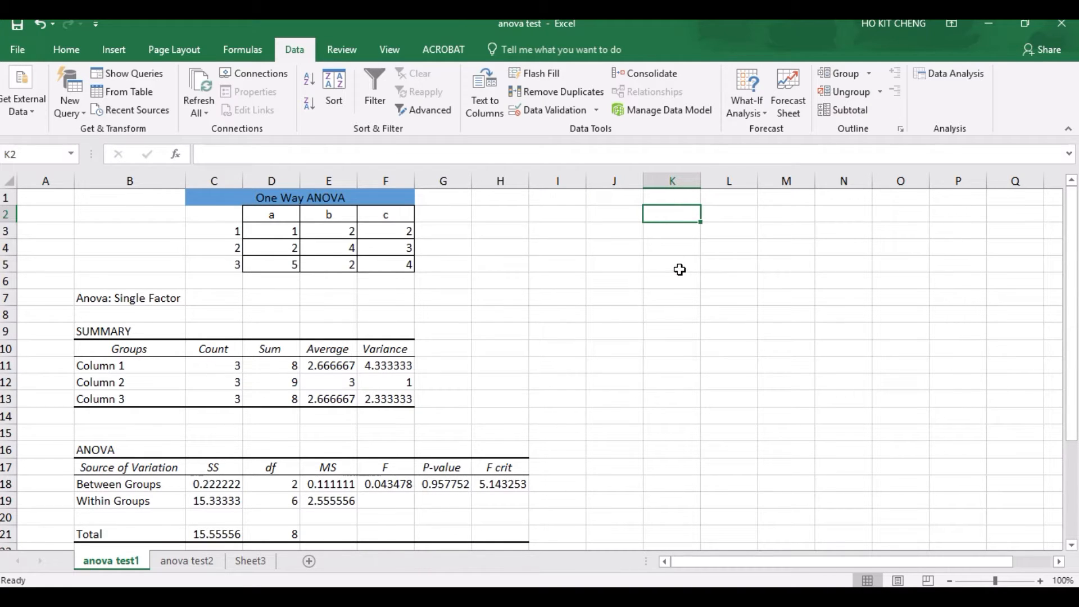
click(685, 247)
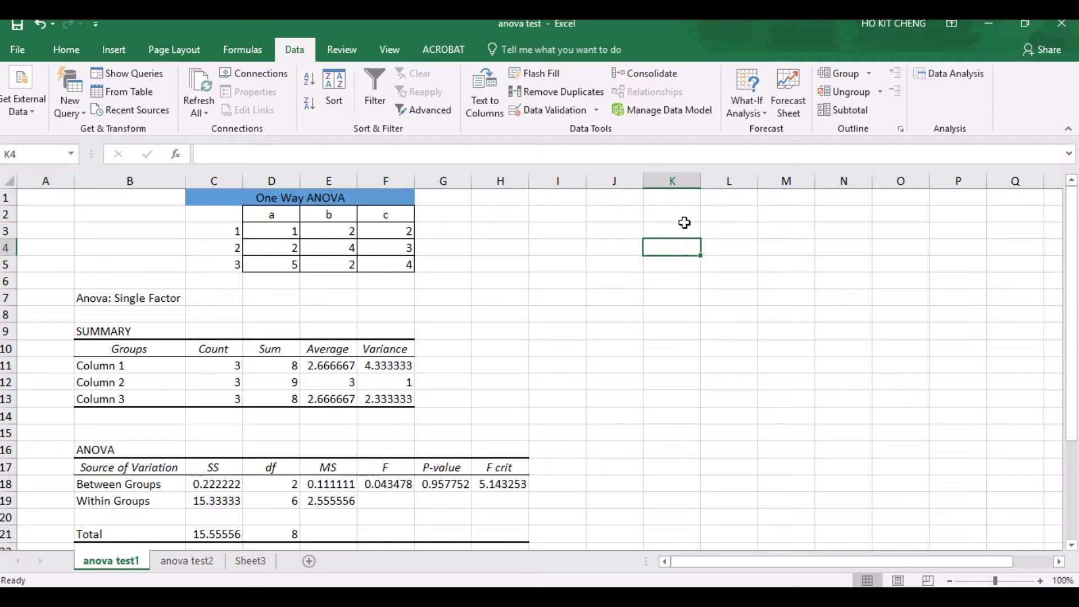
click(685, 215)
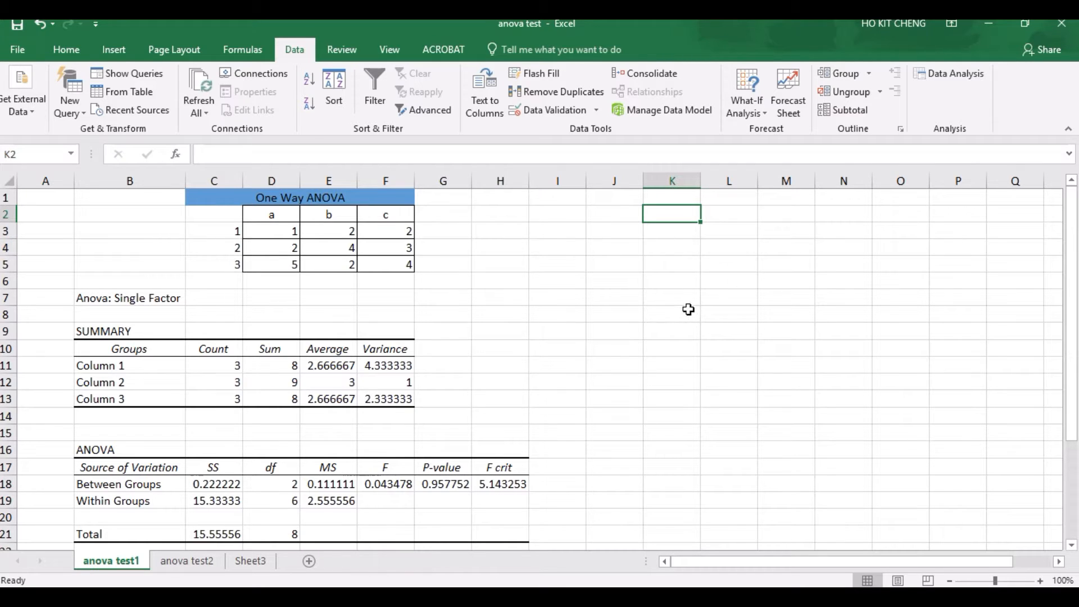
text(a)
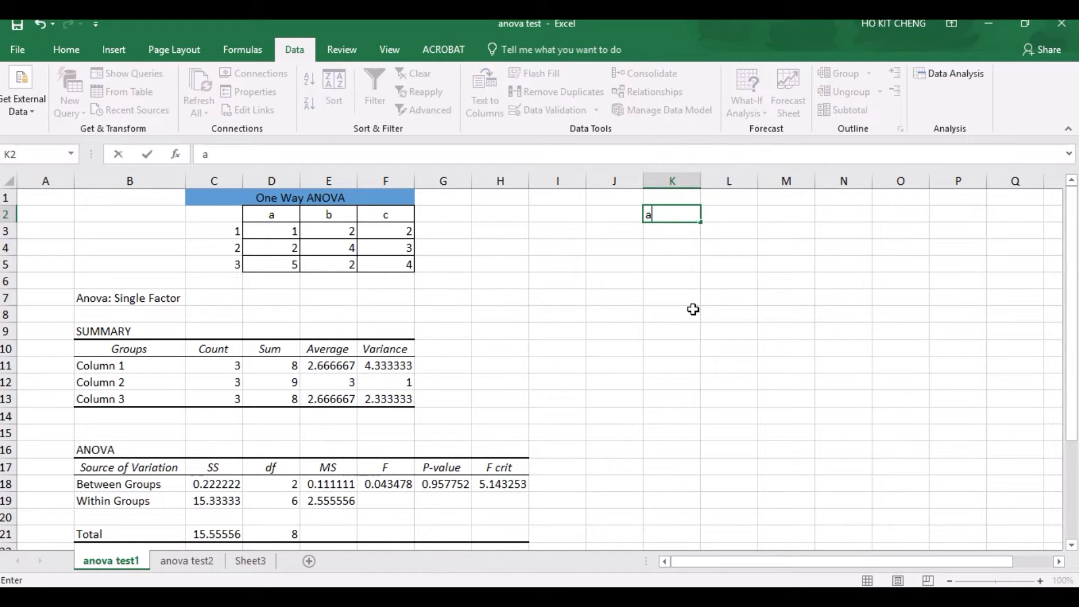
click(741, 214)
text(b)
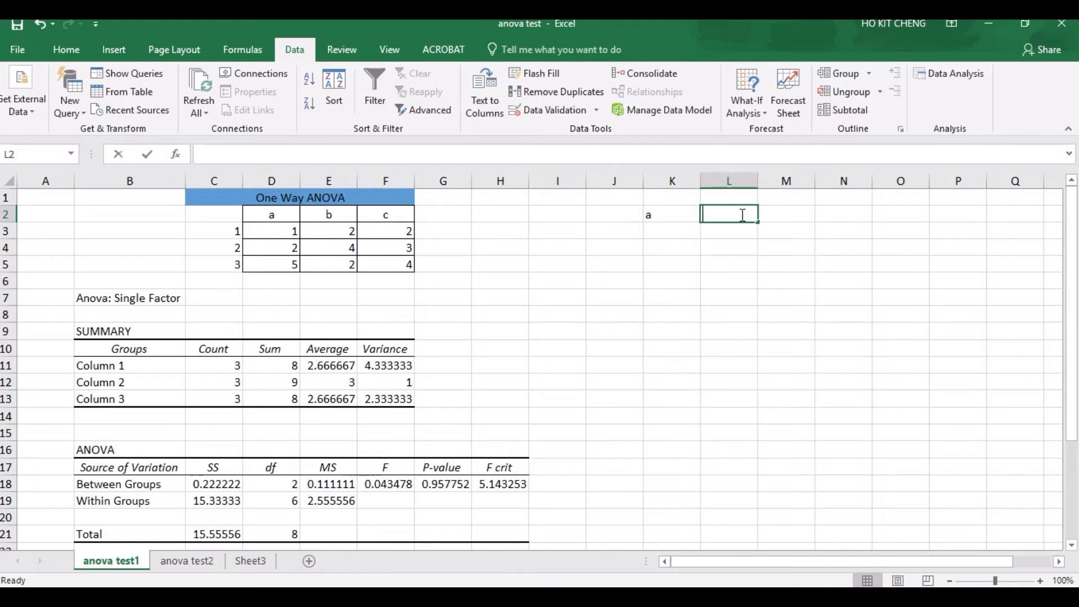
click(791, 214)
text(c)
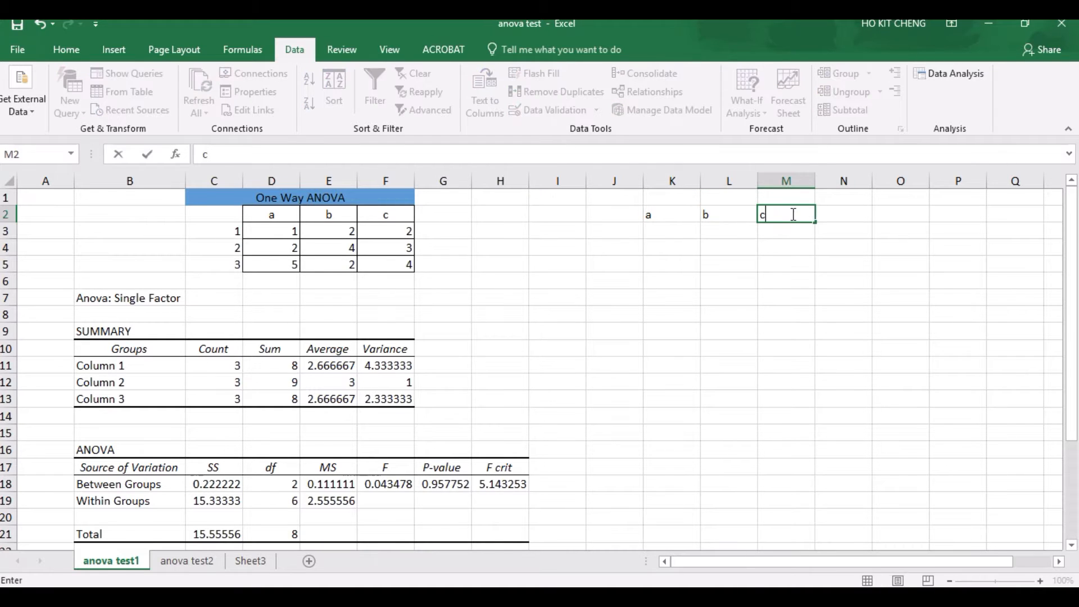
click(726, 248)
Step: Enter the values 1, 2 and 5 under header a in cells K3 to K5
click(689, 234)
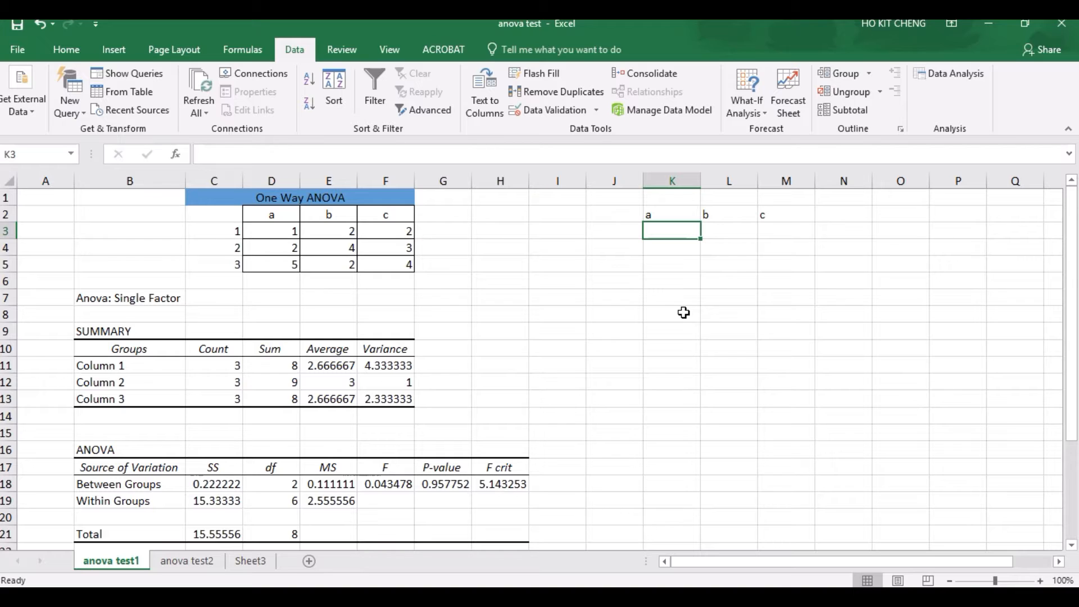
text(1)
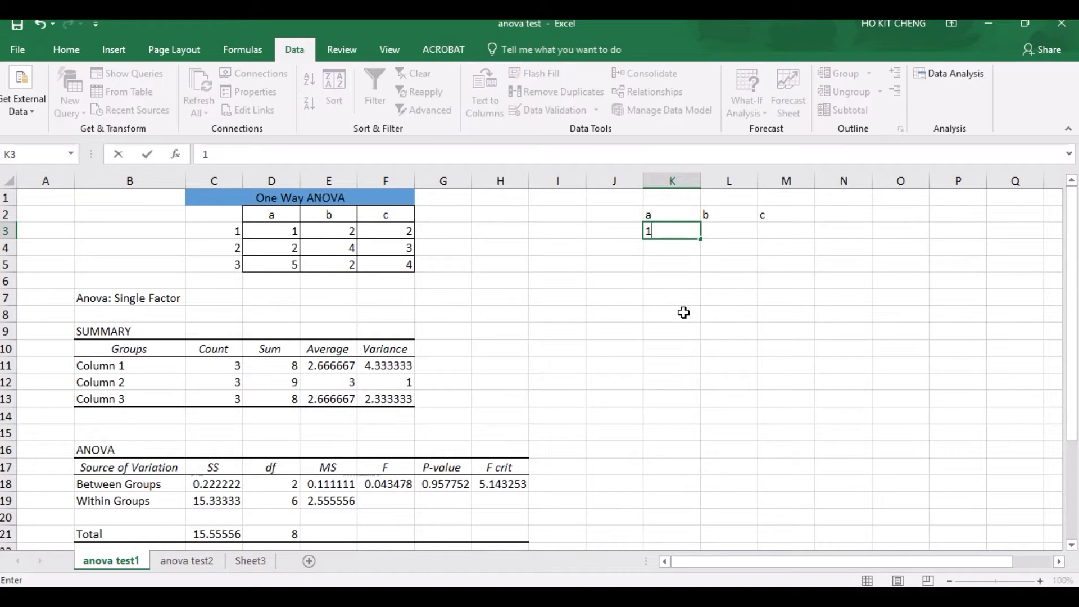
key(Return)
text(2)
key(Return)
text(5)
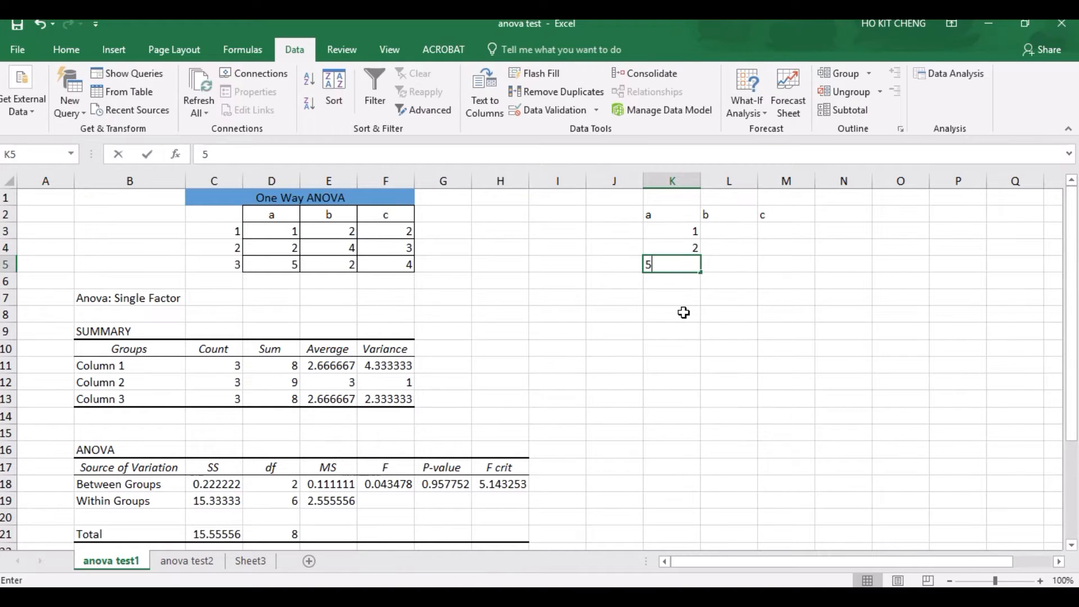
Step: Enter the values 2, 4 and 2 under header b in cells L3 to L5
click(745, 235)
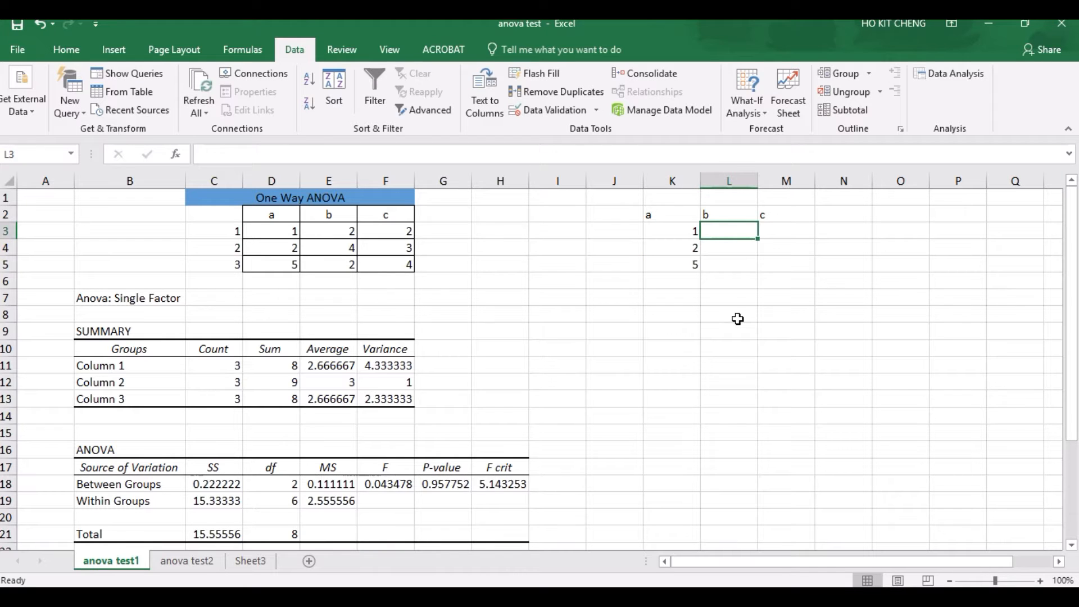
text(2)
key(Return)
text(4)
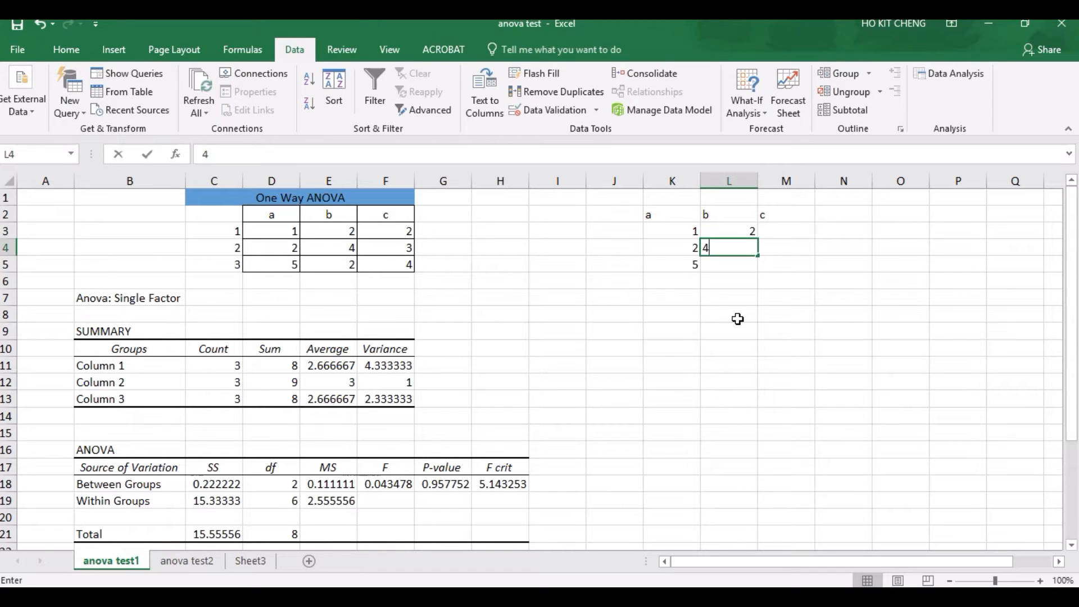
key(Return)
text(2)
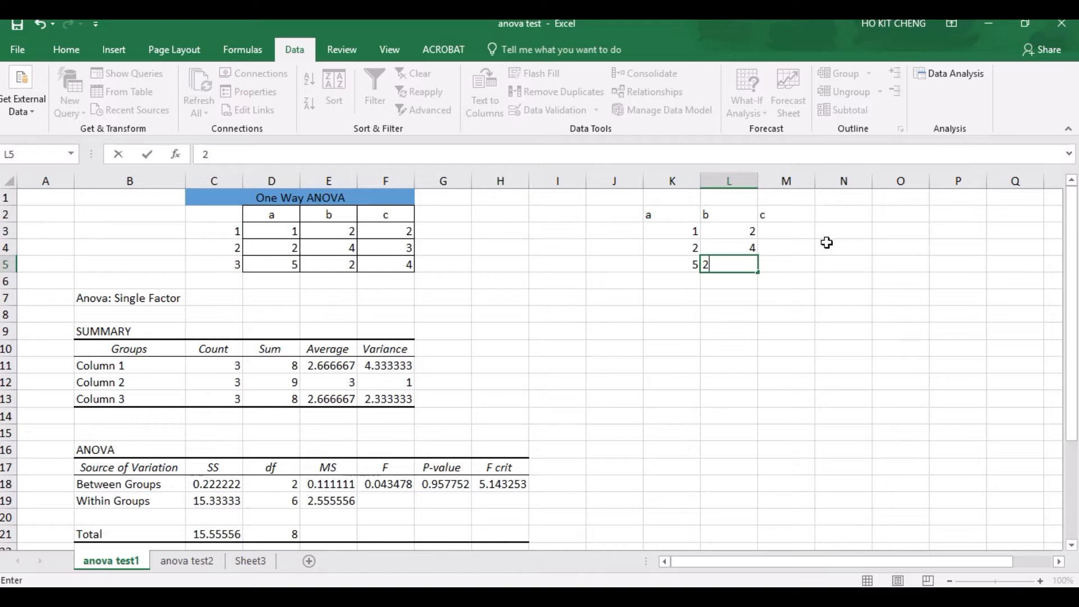
Step: Enter the values 2, 3 and 4 under header c in cells M3 to M5
click(790, 231)
text(2)
key(Return)
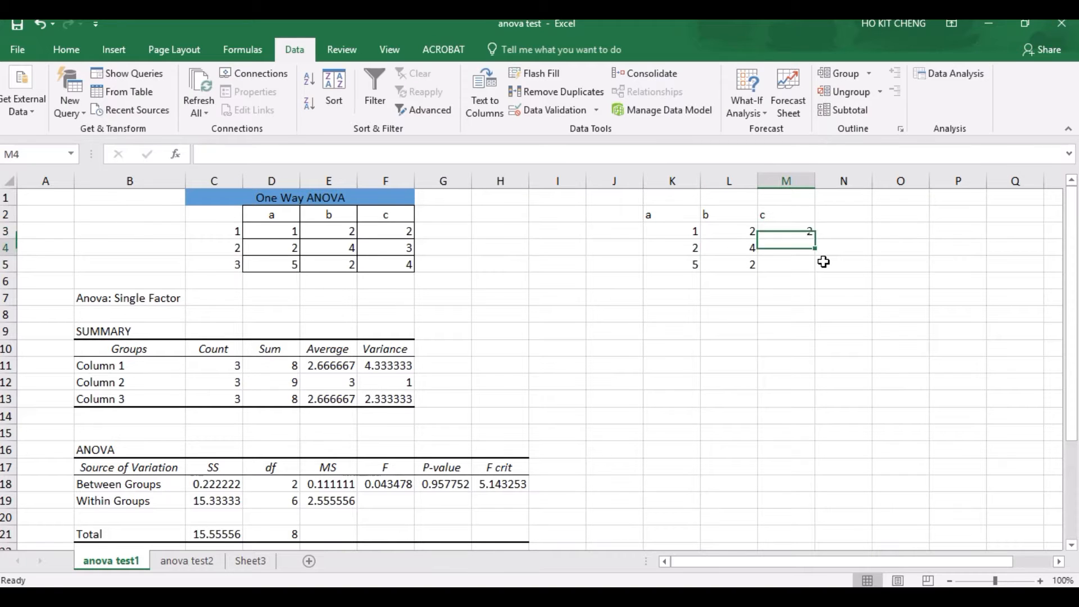
text(3)
key(Return)
text(4)
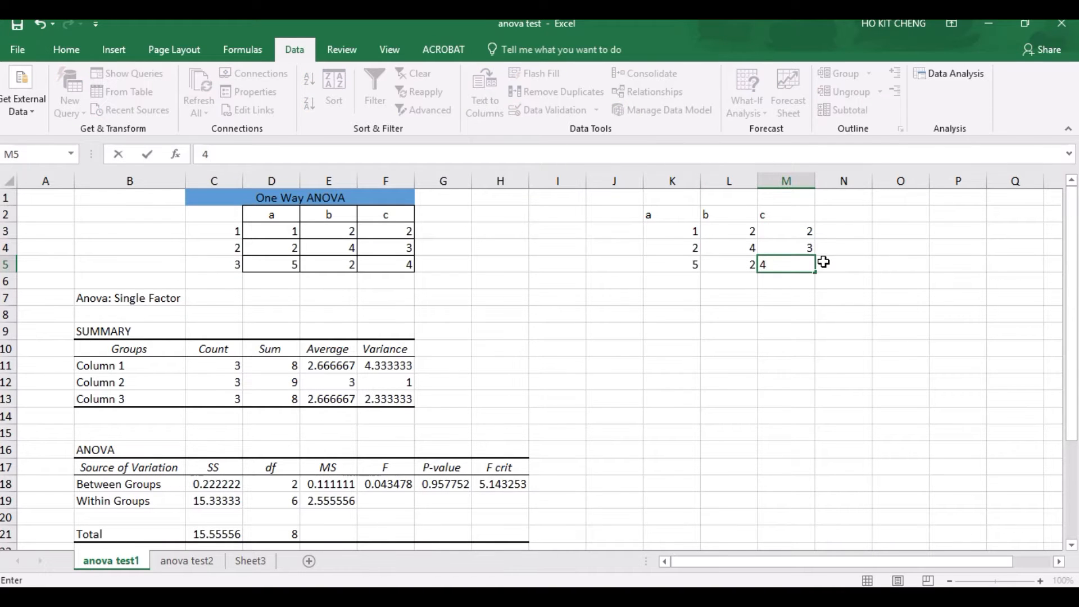
click(828, 348)
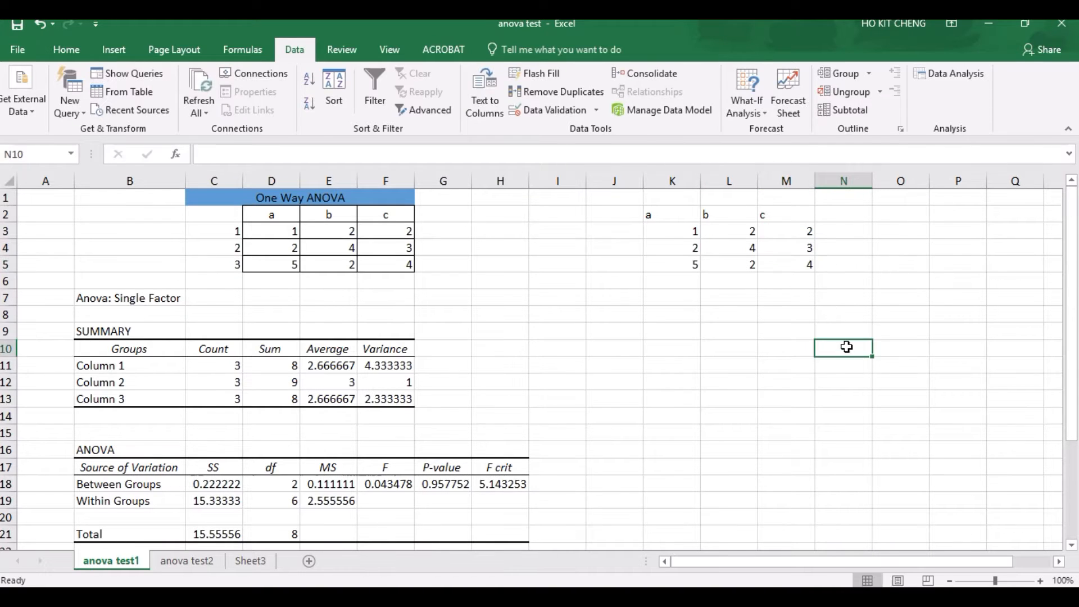
Step: Start an Anova: Single Factor analysis with the input range K3:M5
click(944, 79)
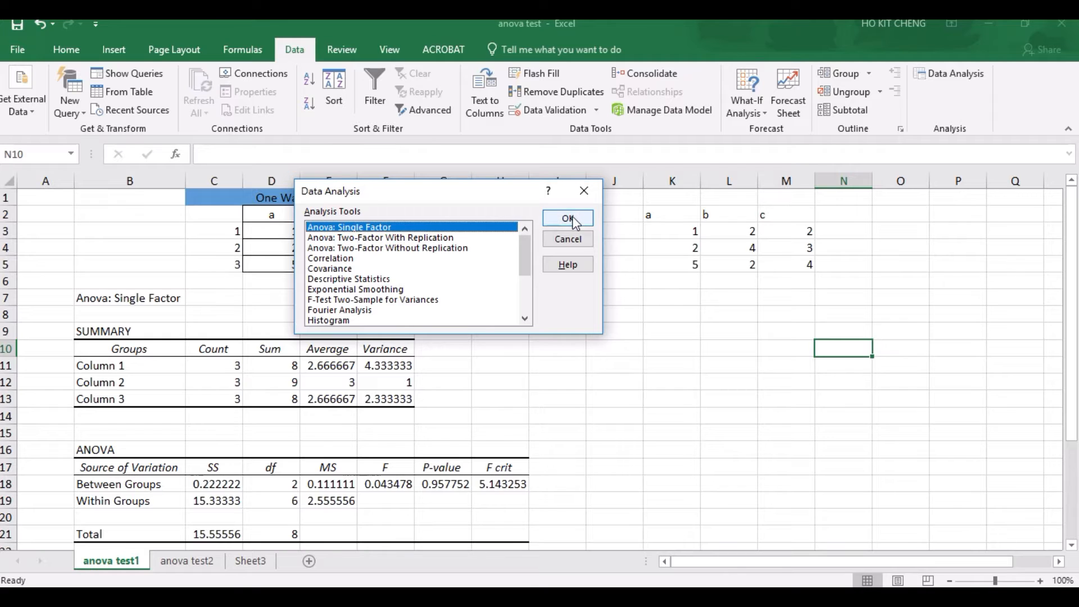
click(568, 218)
click(512, 193)
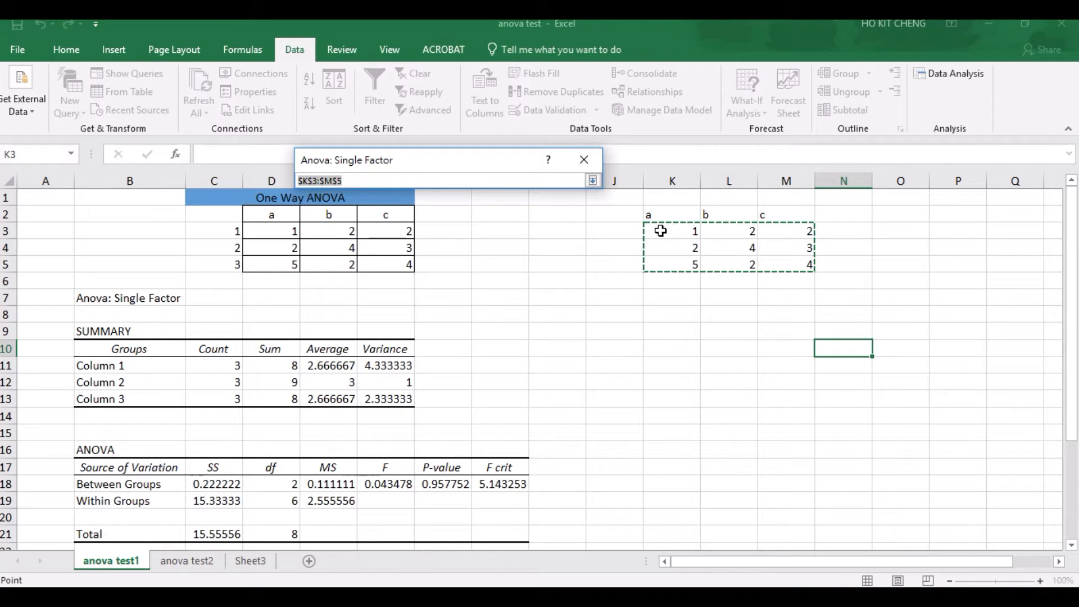
drag(662, 231, 789, 268)
click(593, 180)
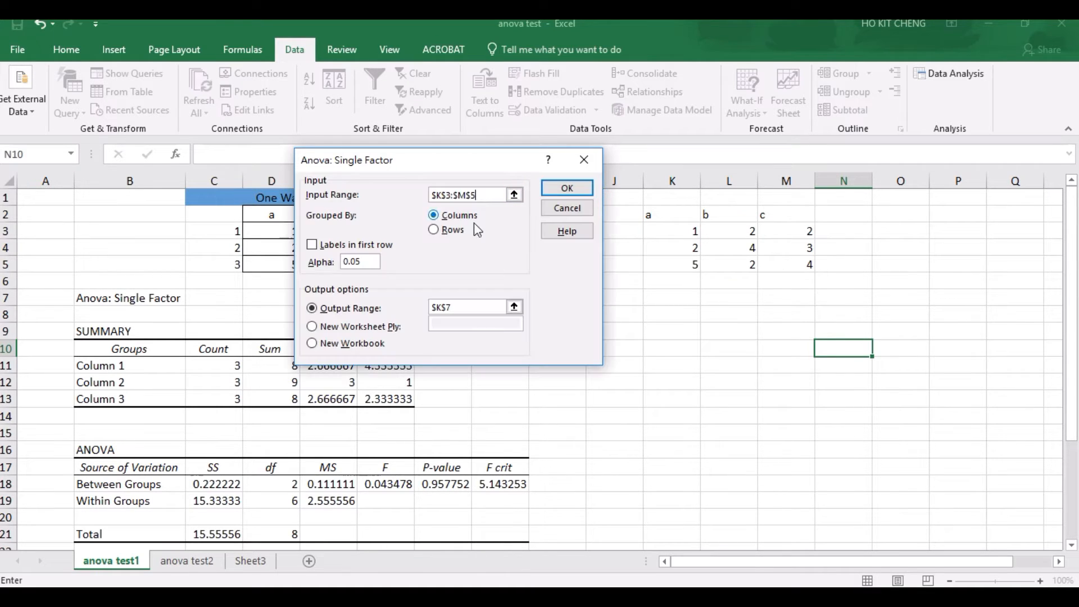
Step: Run the single-factor ANOVA grouped by columns, with alpha 0.05 and cell K7 as the output range
click(434, 217)
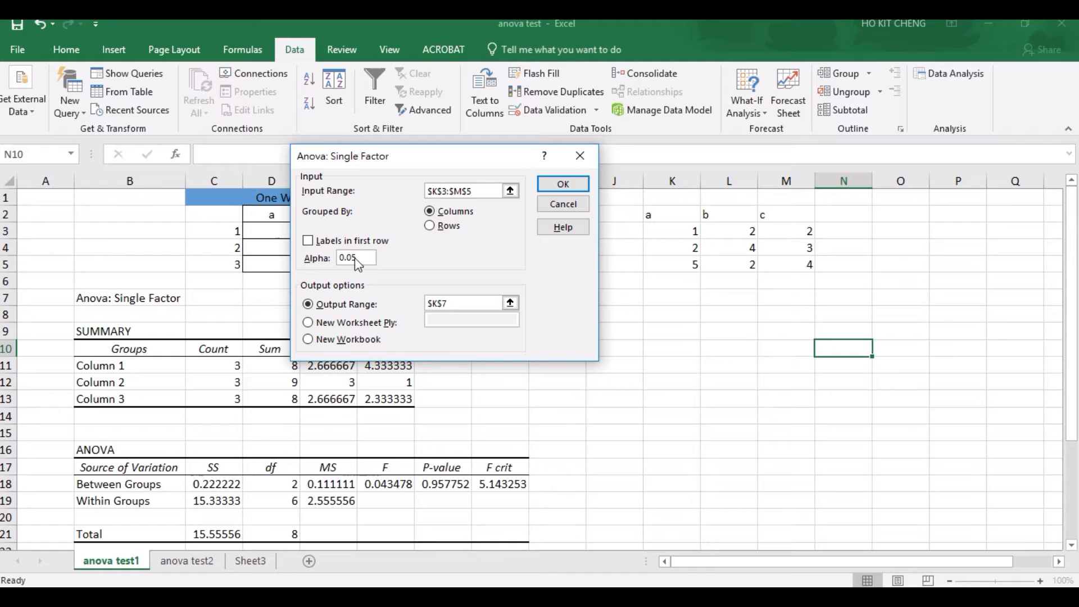
double_click(340, 258)
click(361, 258)
click(310, 305)
click(506, 299)
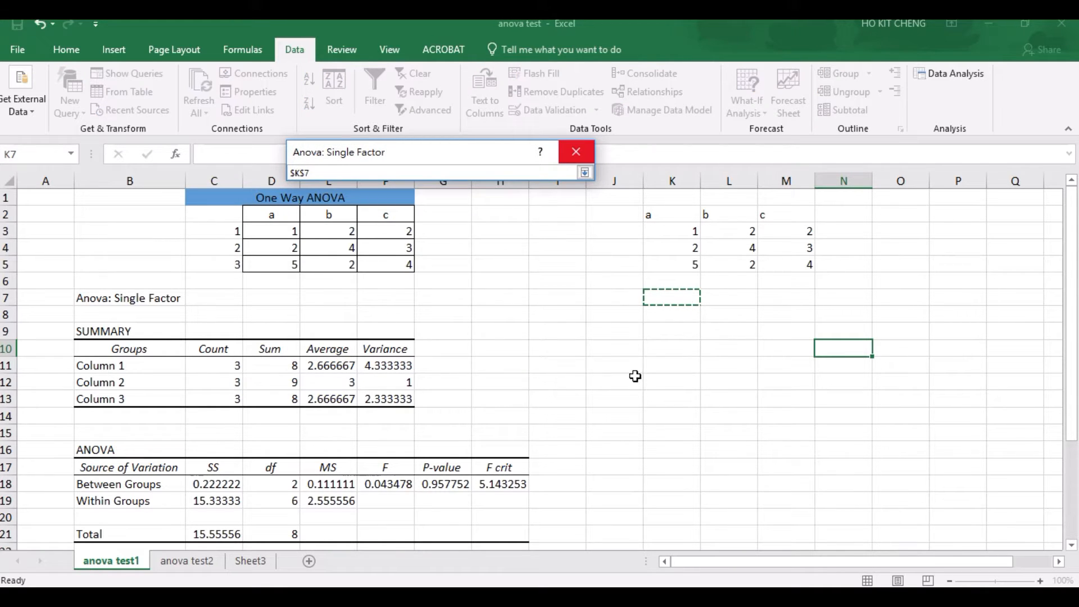
click(585, 174)
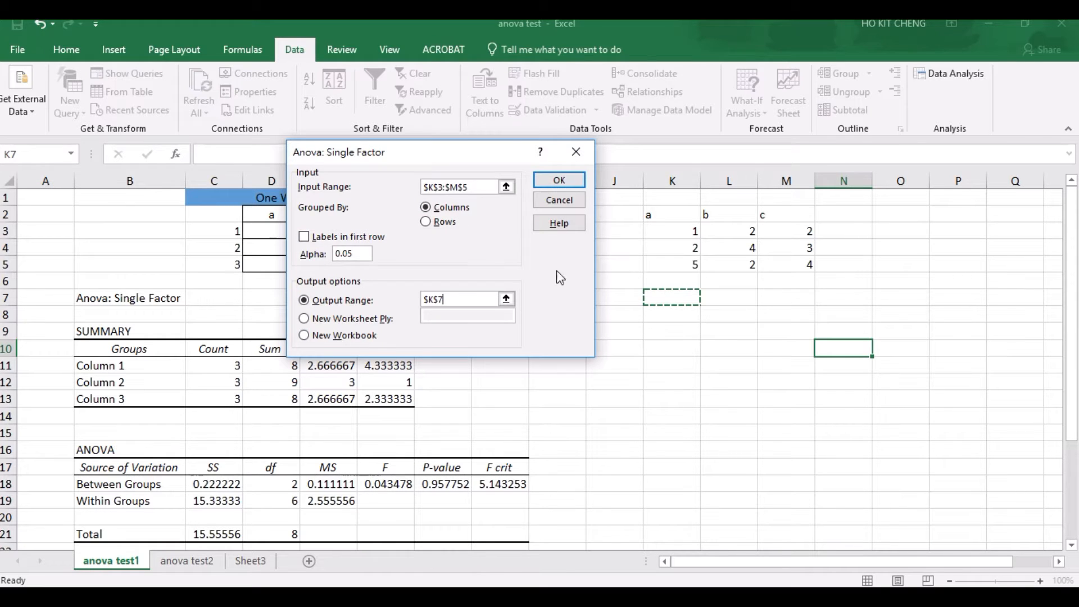
click(559, 181)
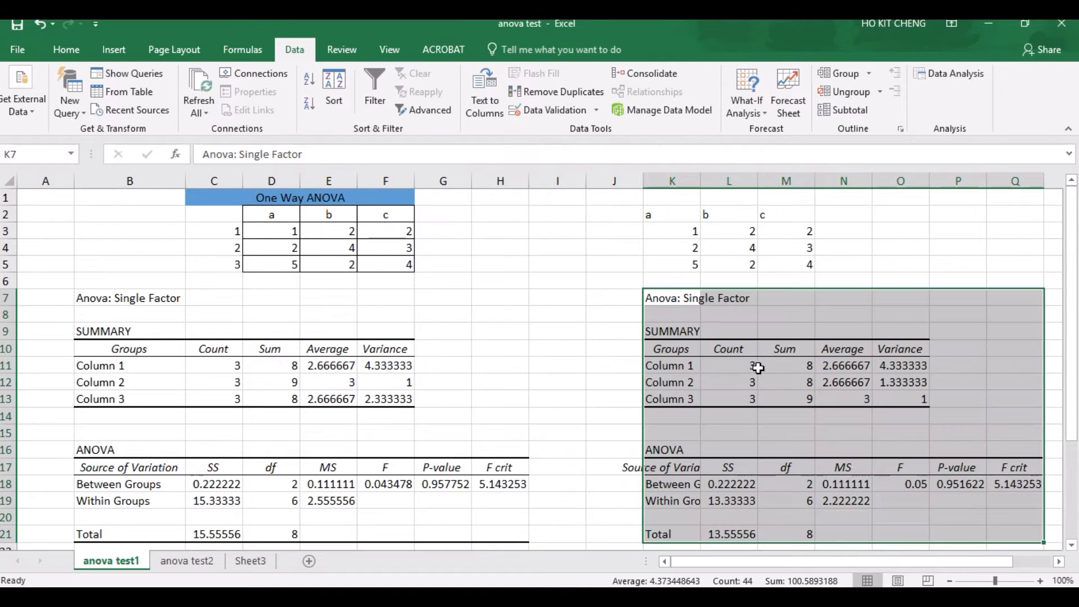
Step: Examine the count and average of the first group in the new ANOVA summary table
click(799, 310)
click(691, 300)
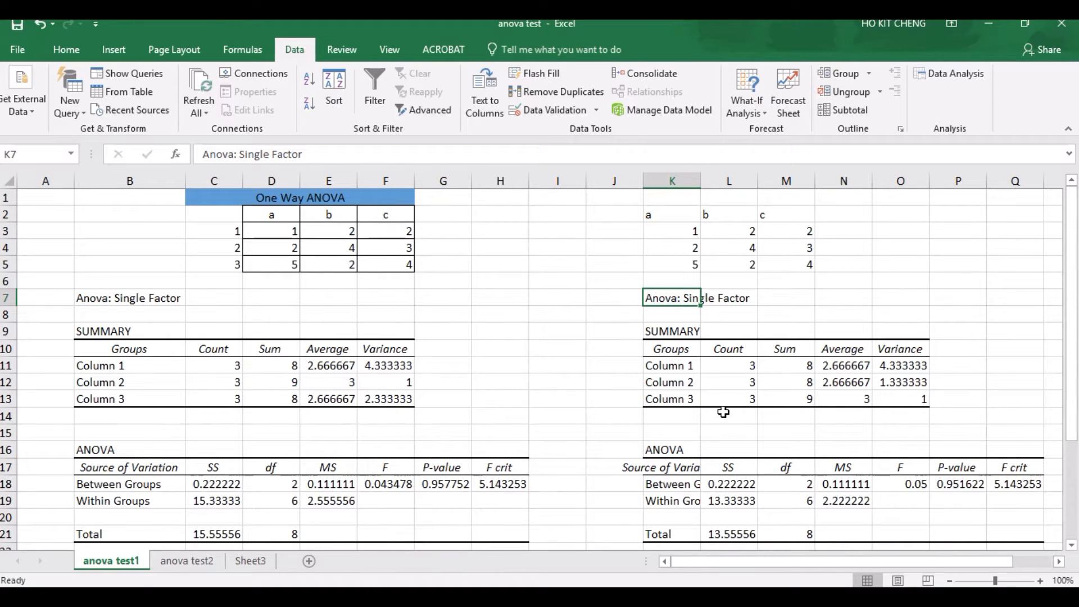
click(670, 366)
click(747, 368)
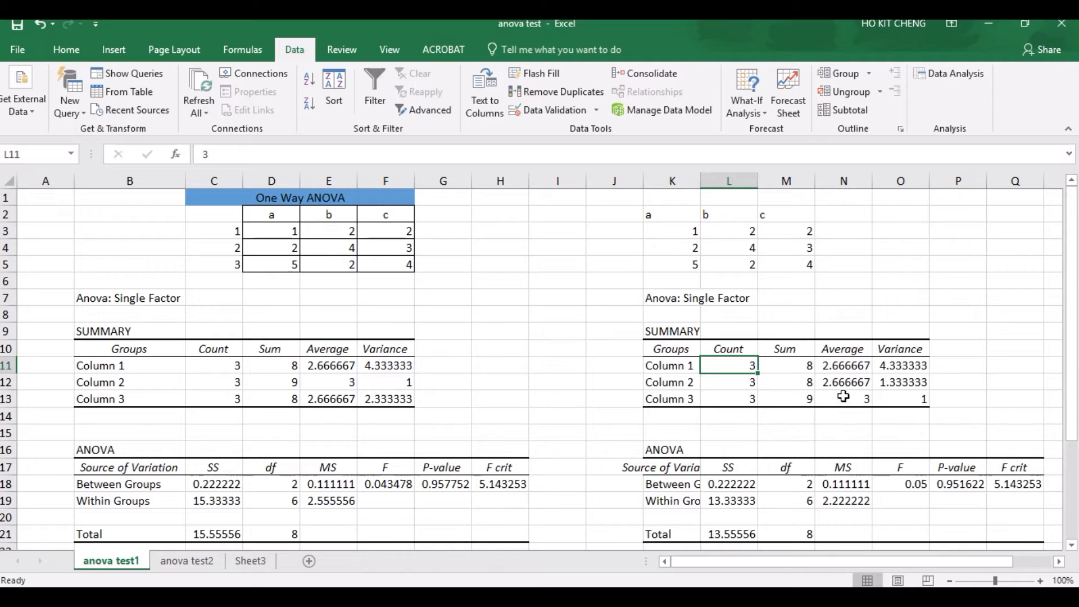
click(856, 369)
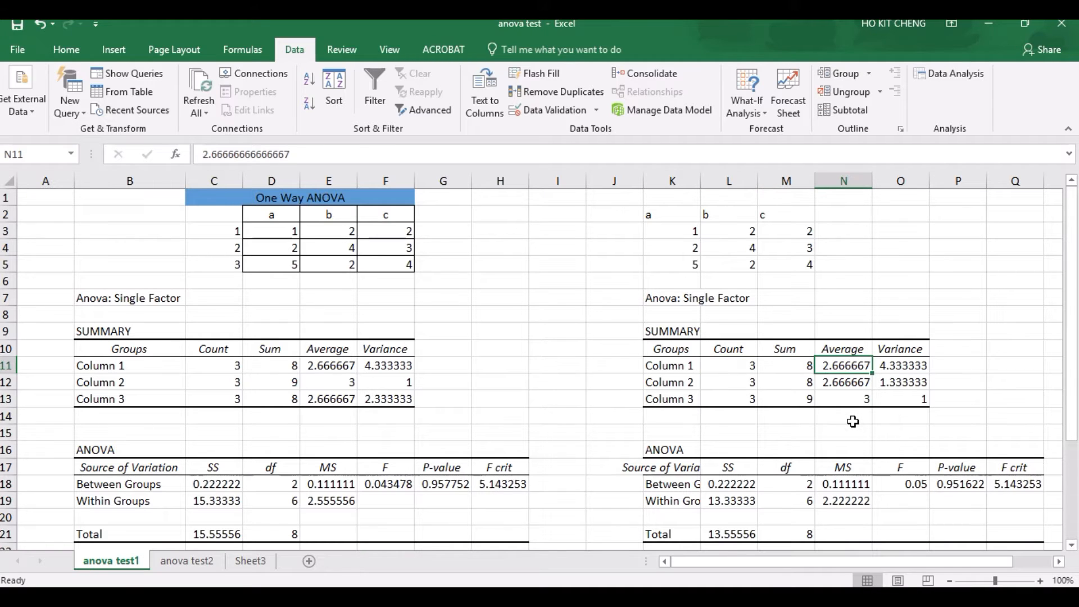
Step: Review the first group's variance and the full SUMMARY and ANOVA tables of the new output starting at K7
click(917, 368)
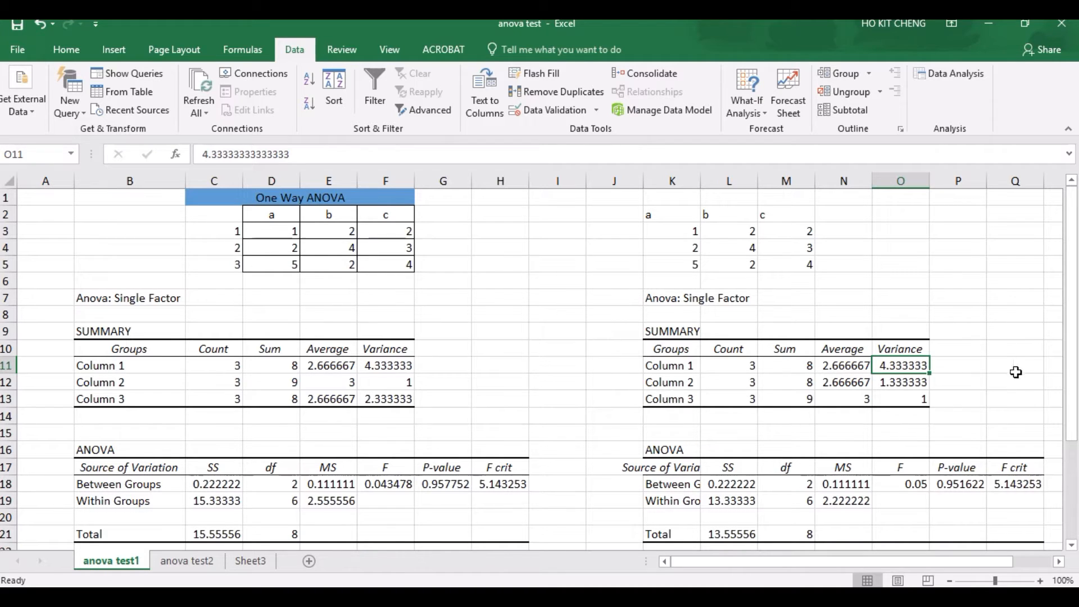
drag(658, 332, 909, 404)
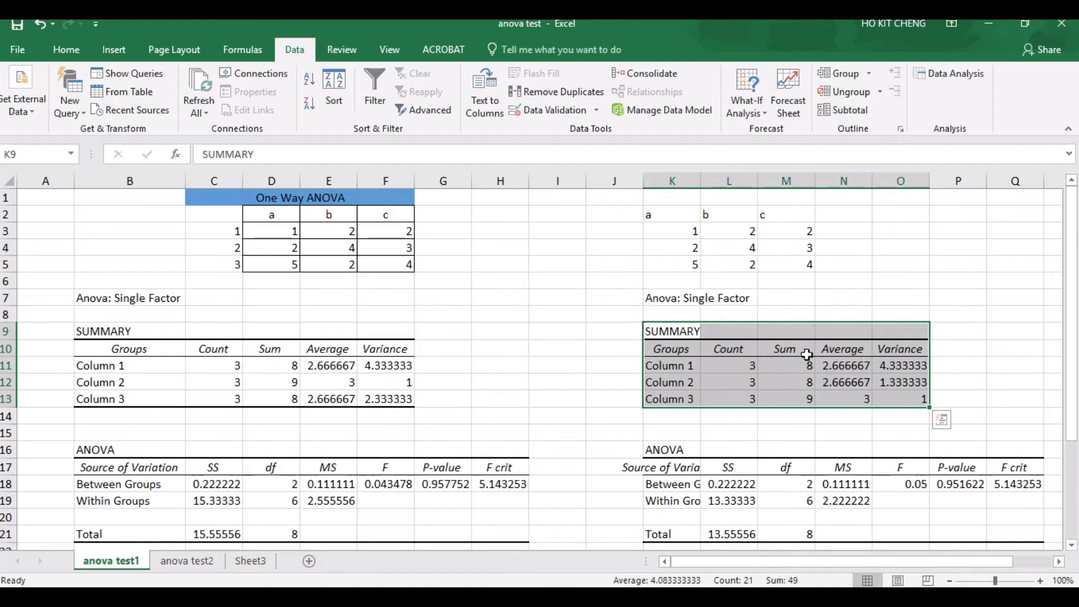
drag(677, 450, 1035, 541)
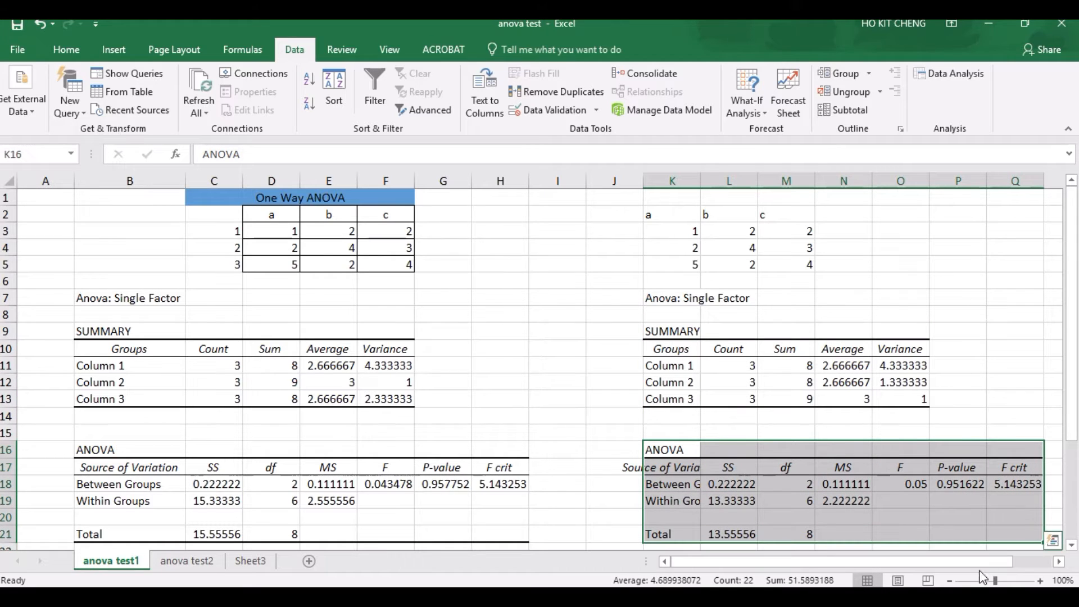
Step: Examine the between-groups, within-groups and total rows and their sums of squares in the new ANOVA table
click(669, 485)
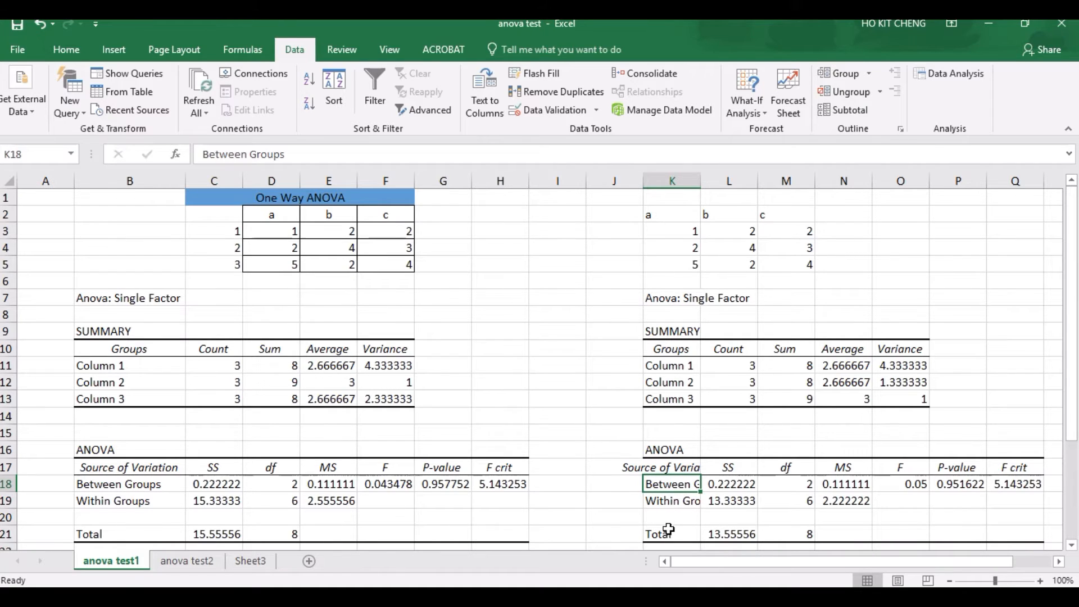
click(669, 502)
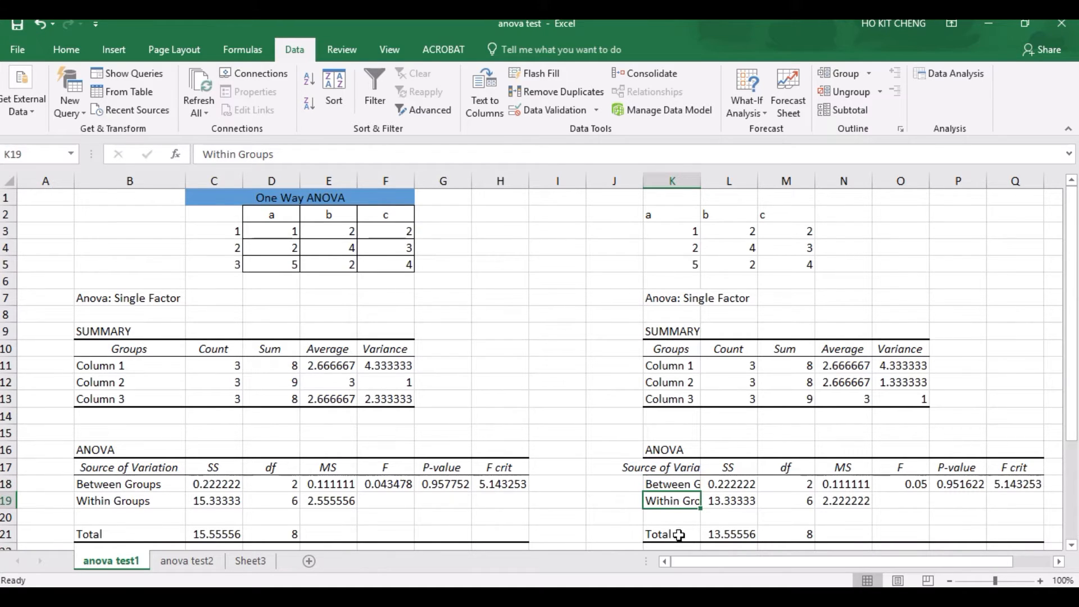
click(679, 535)
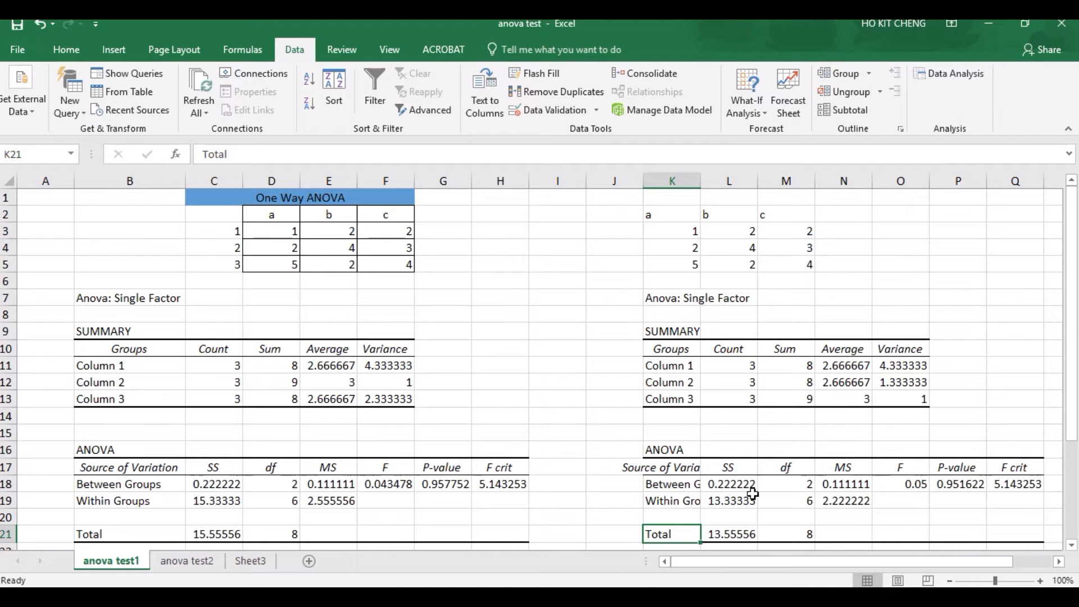
click(733, 468)
click(730, 485)
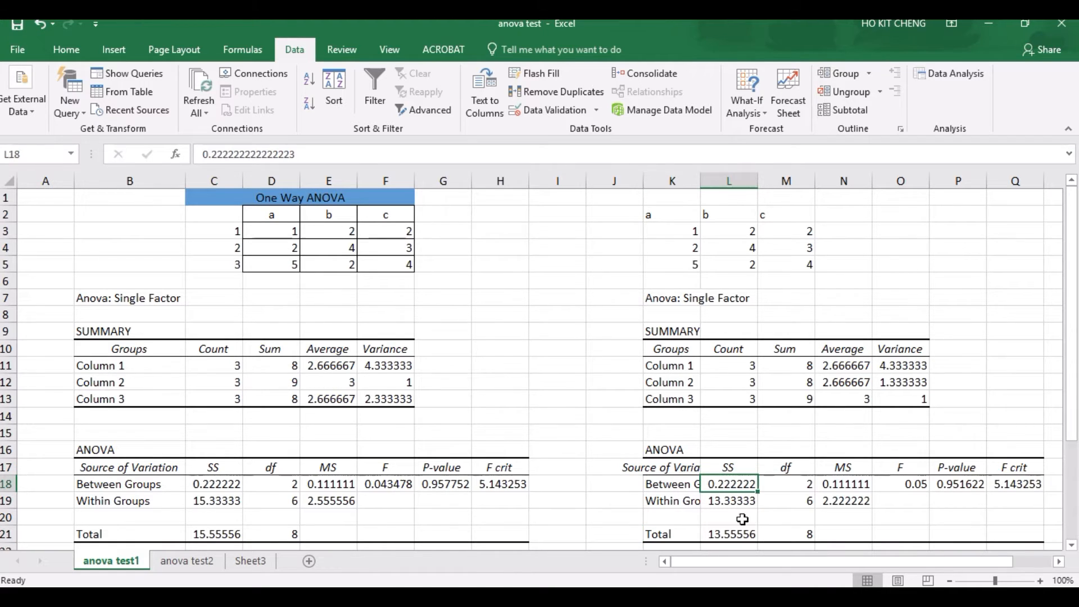
click(732, 502)
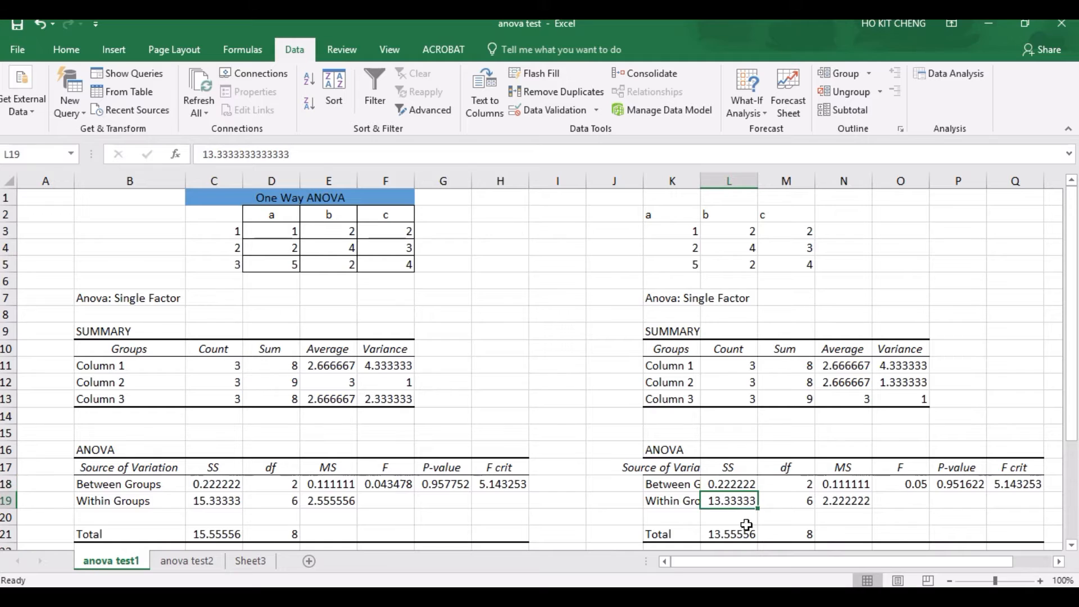
click(742, 537)
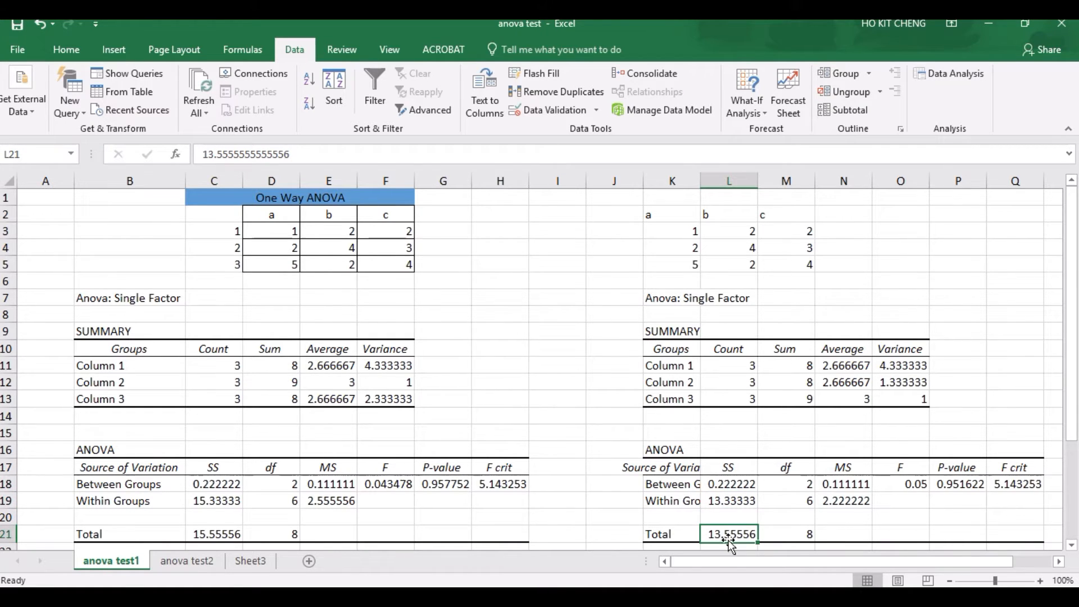
click(730, 502)
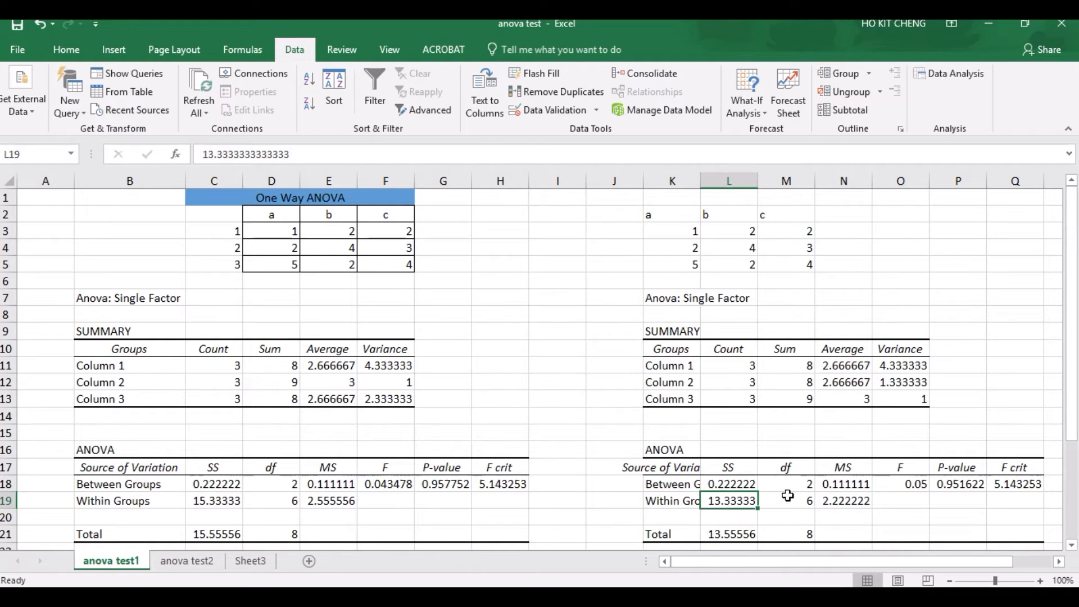
Step: Check the between-groups degrees of freedom in the new ANOVA table against the group headers a, b and c
click(787, 483)
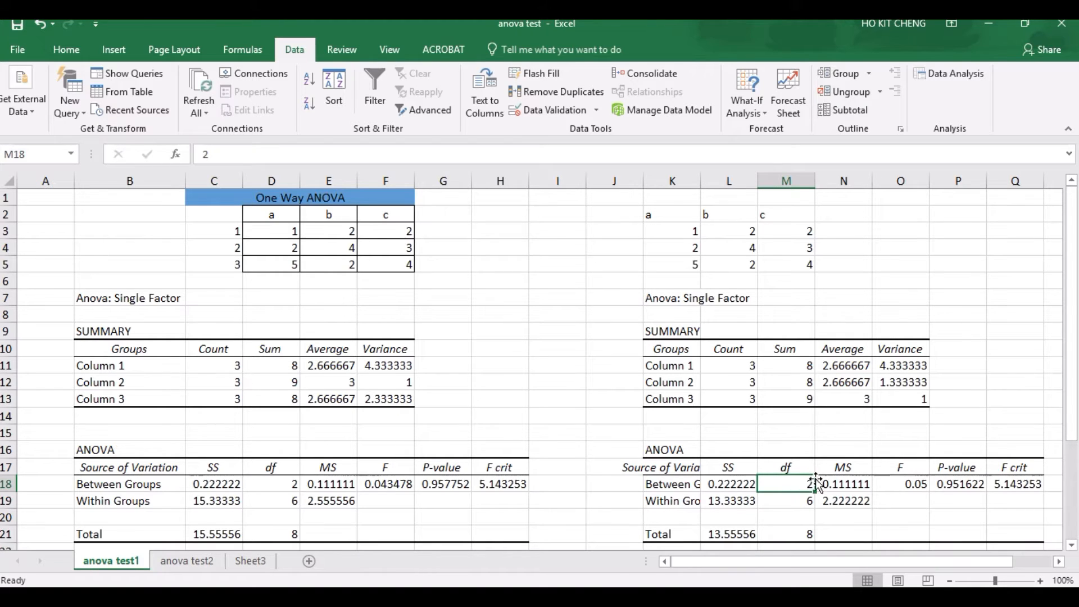
click(688, 218)
click(740, 218)
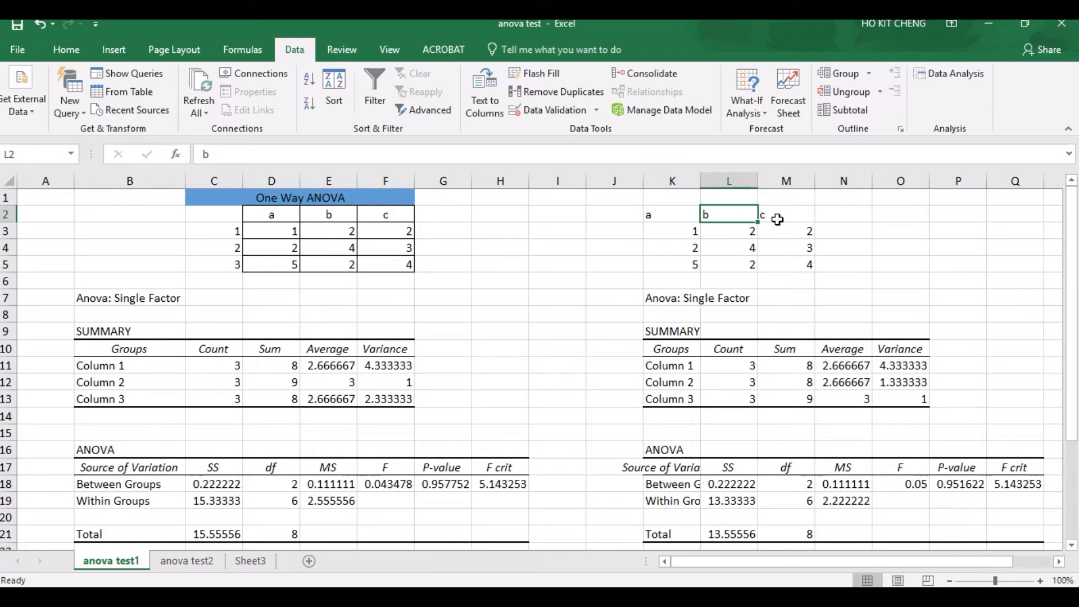
click(777, 219)
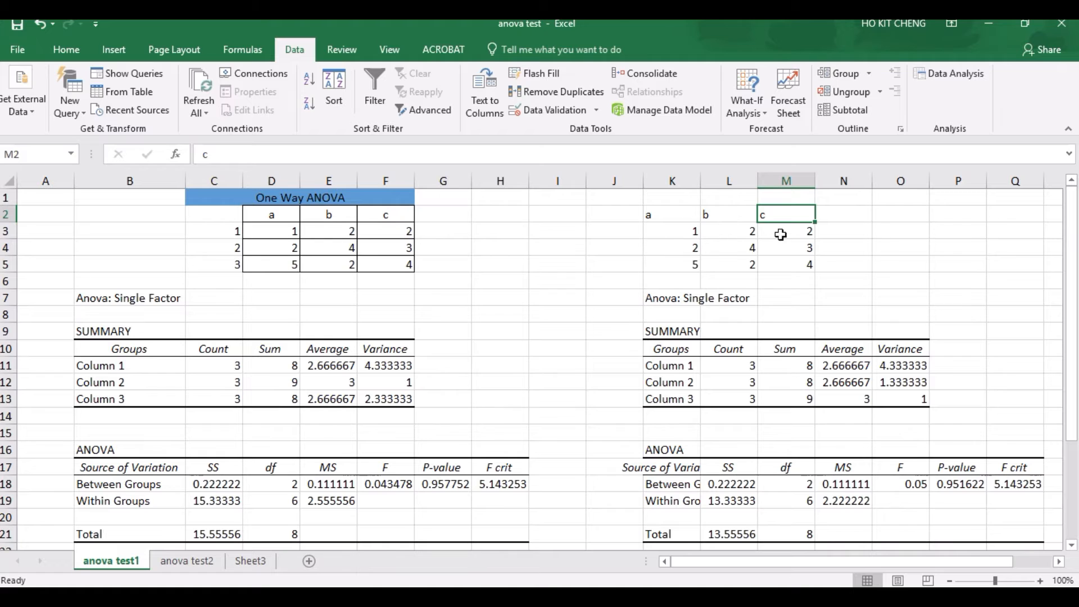
click(796, 482)
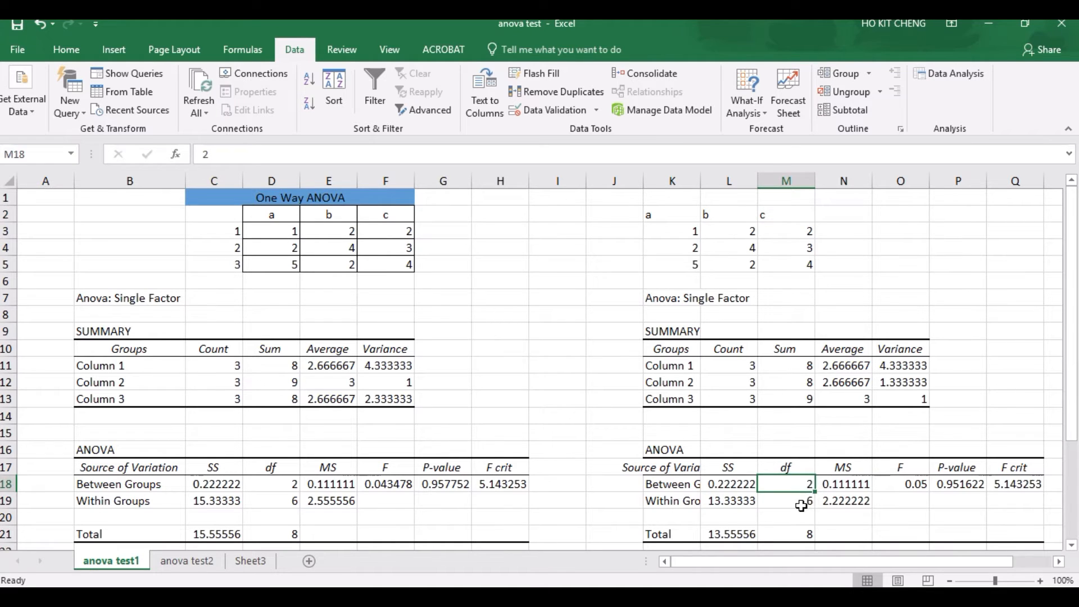
Step: Check the within-groups degrees of freedom against the group a values in K3 to K5, and inspect the total degrees of freedom
click(801, 506)
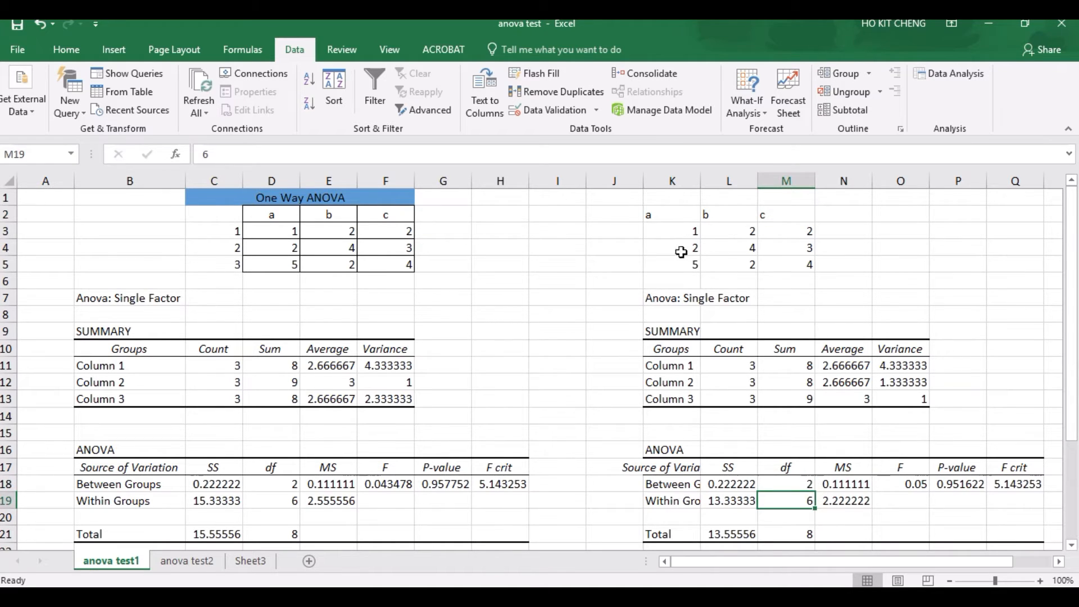
click(692, 230)
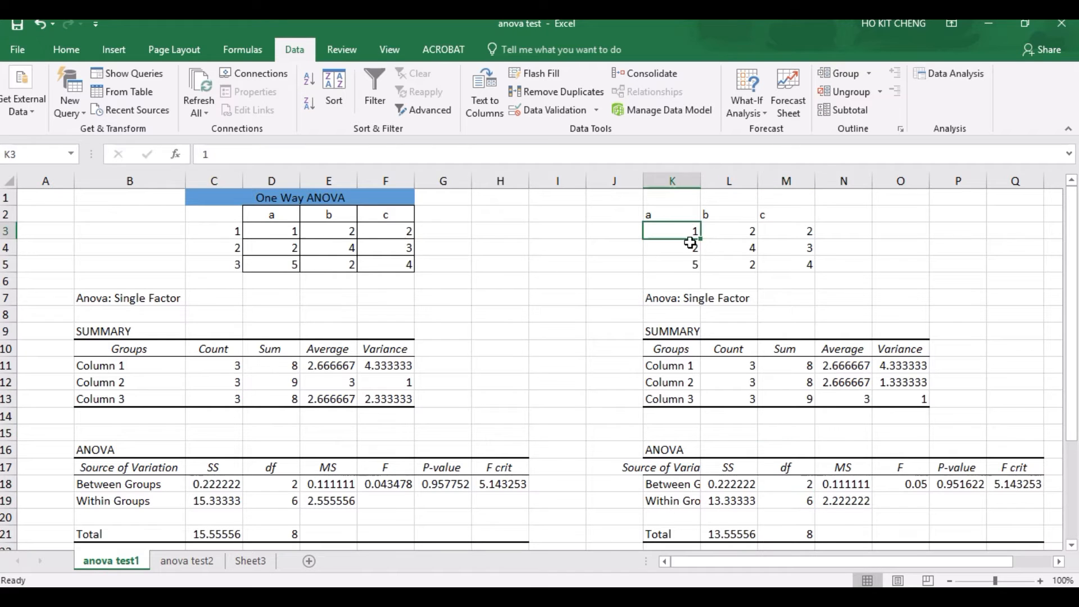
click(692, 248)
click(695, 264)
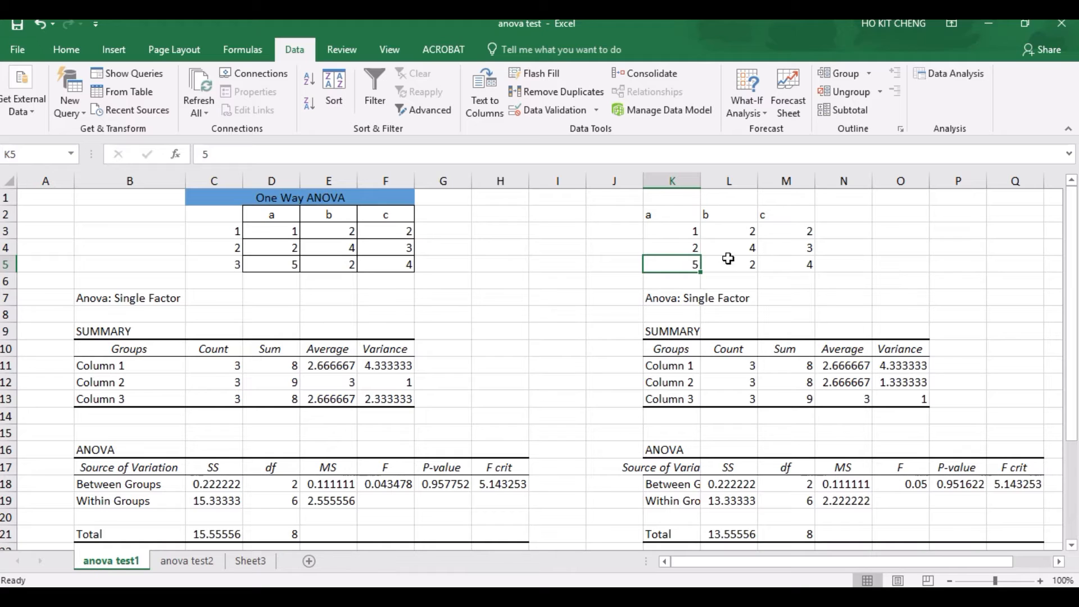
click(803, 505)
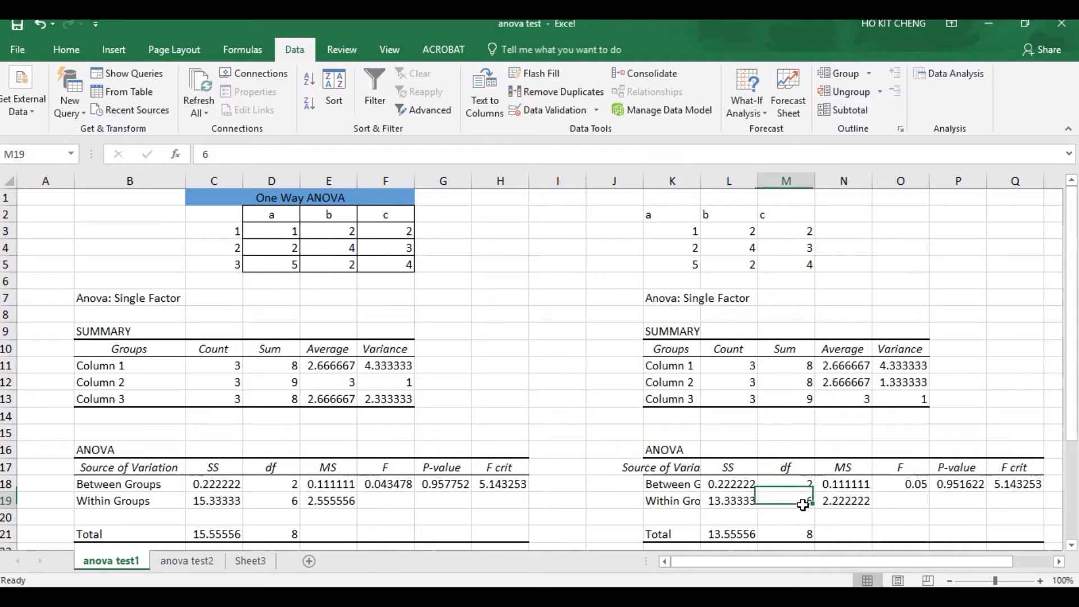
click(794, 536)
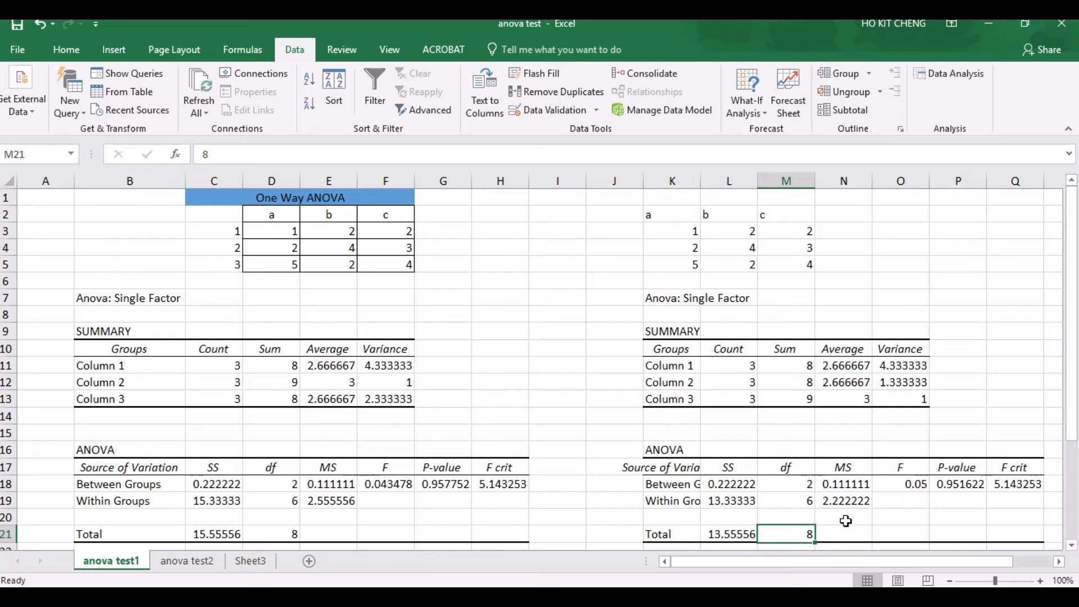
Step: Examine the mean squares in the new ANOVA table and compare the F value with F crit
click(854, 486)
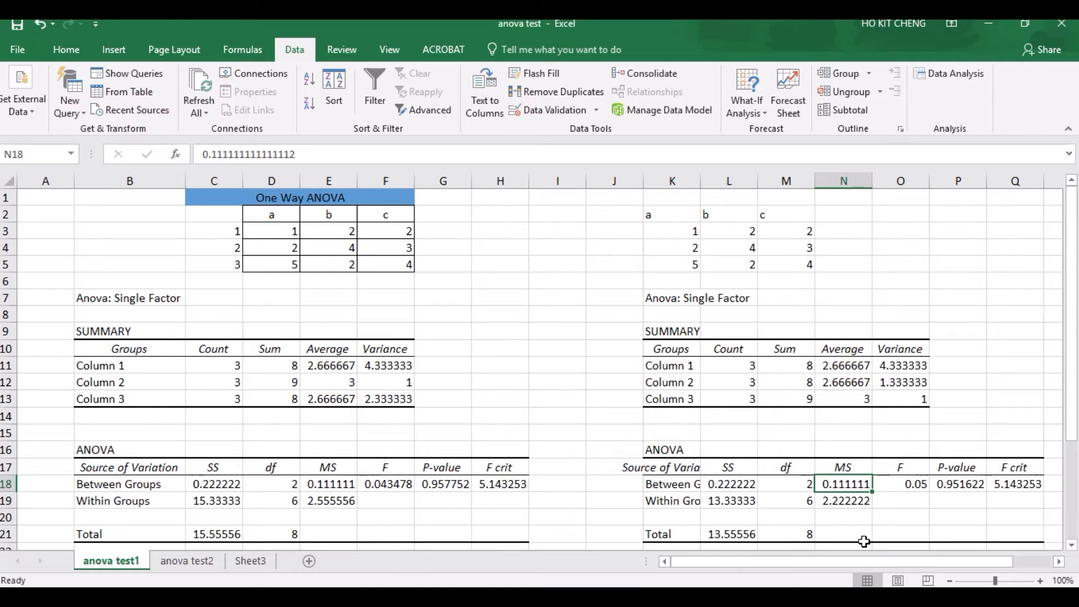
click(850, 501)
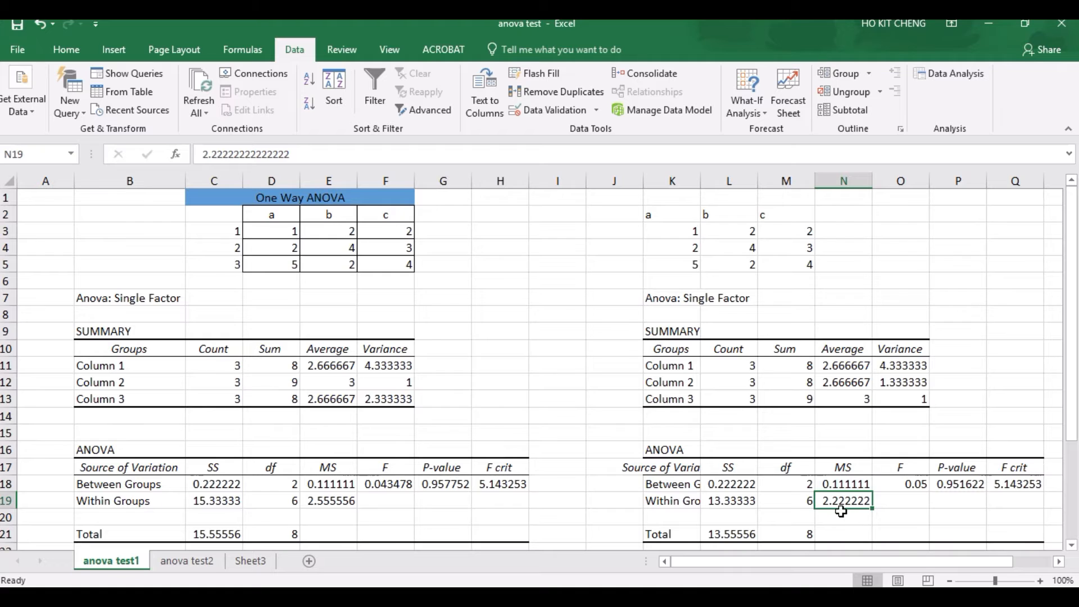
click(912, 484)
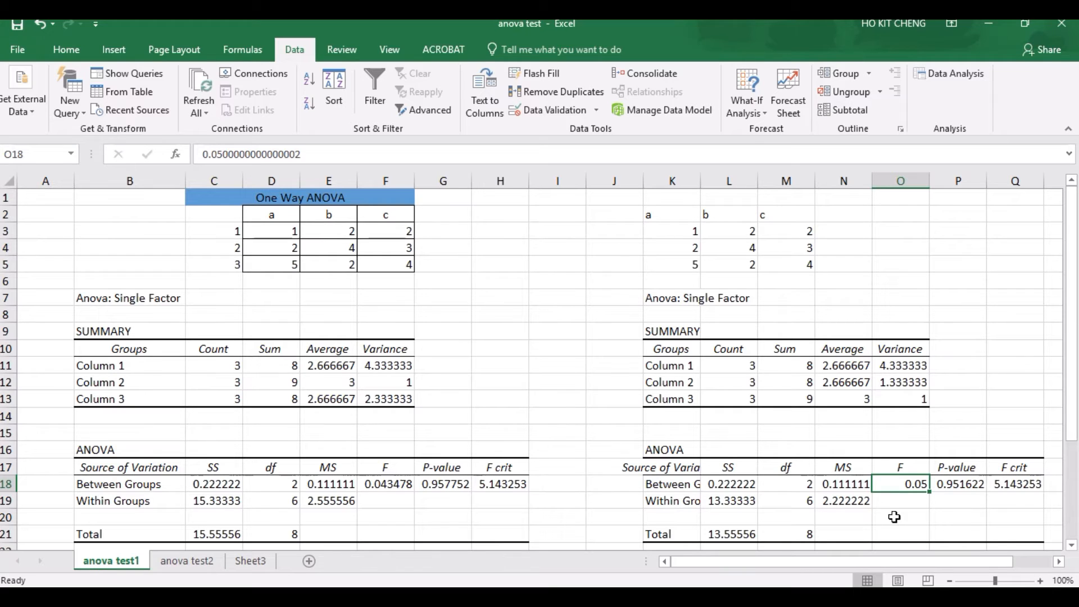
click(849, 487)
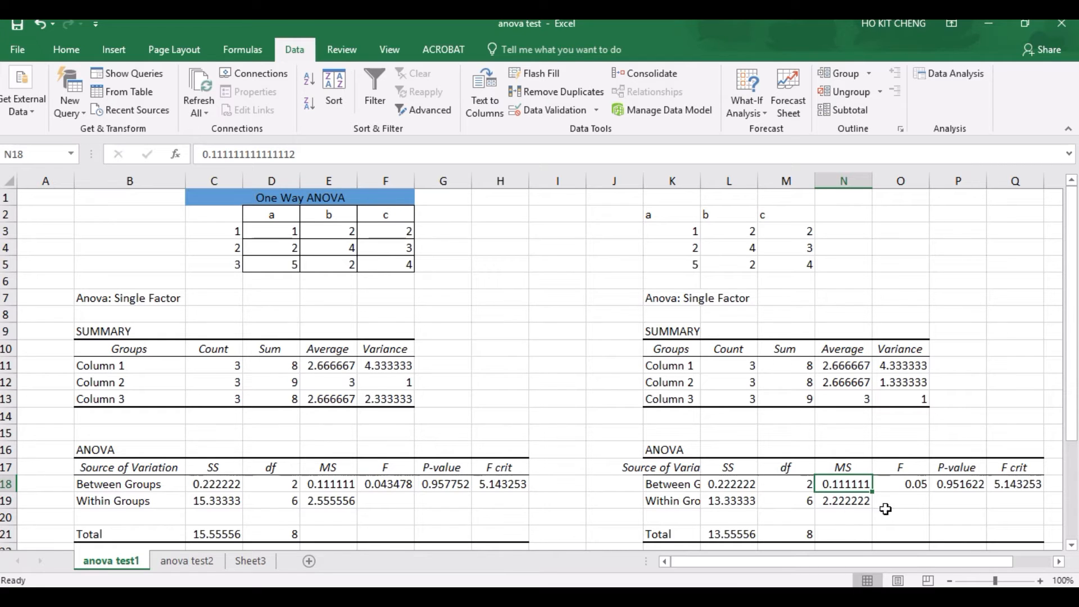
click(911, 484)
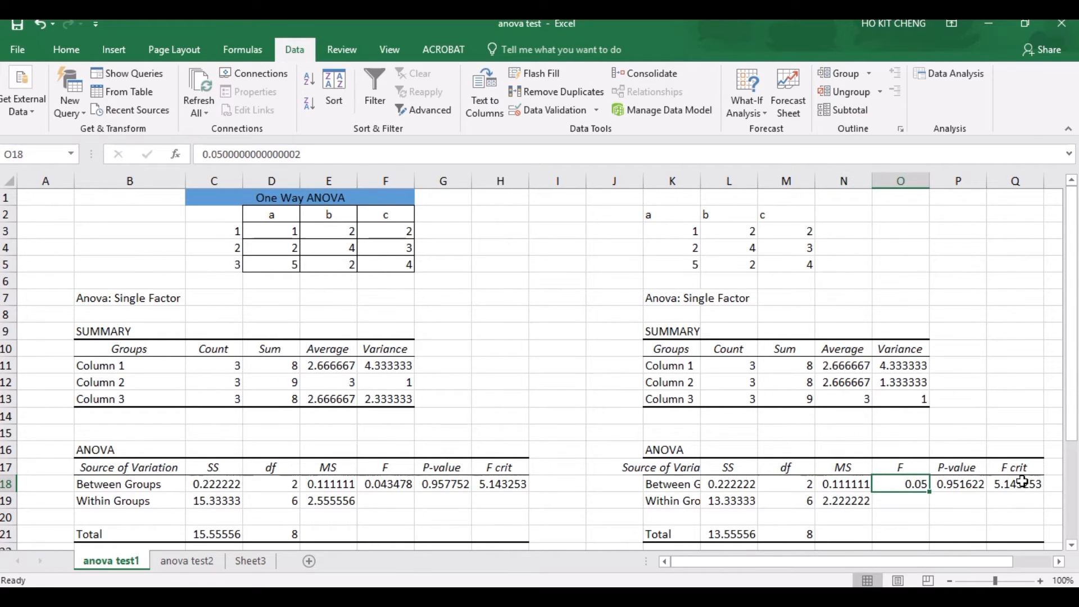
drag(1027, 467, 1030, 485)
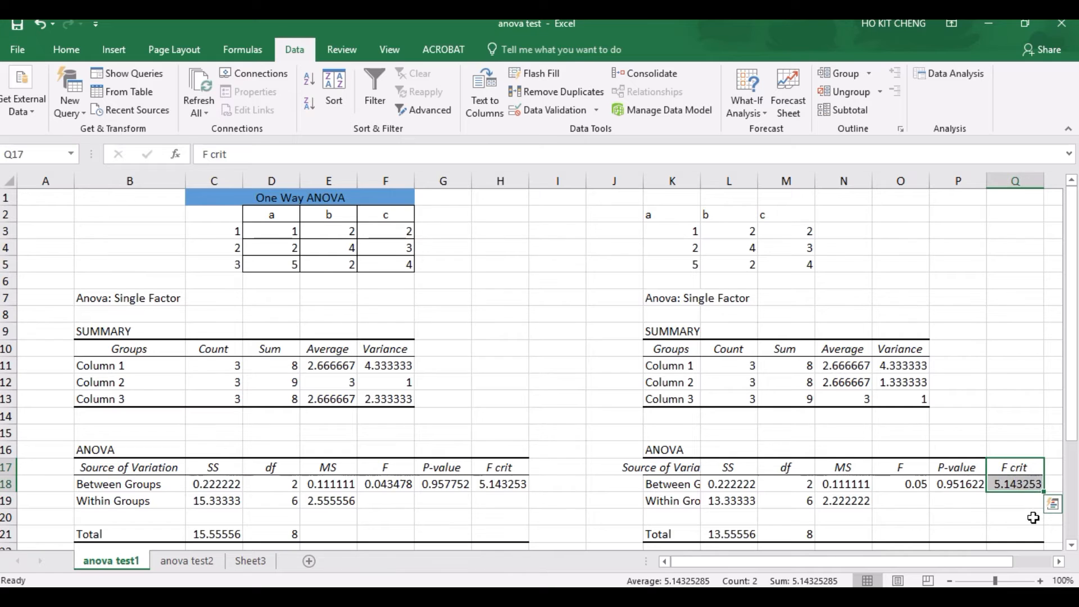
click(1019, 488)
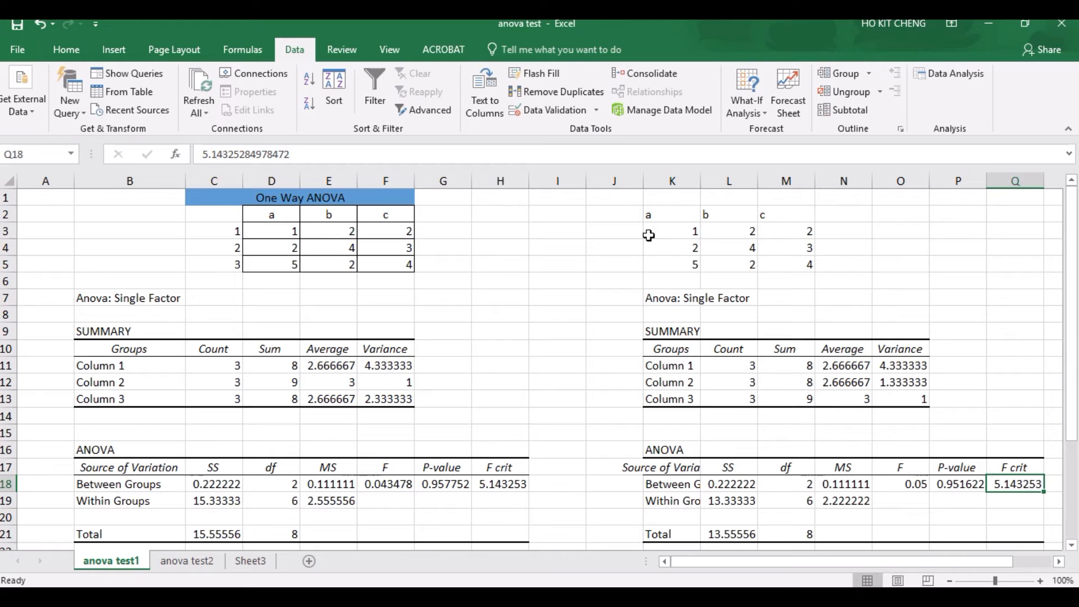
Step: Open the anova test2 sheet and review the three soy categories and the Cereals and snacks content values in H4:L4
click(203, 570)
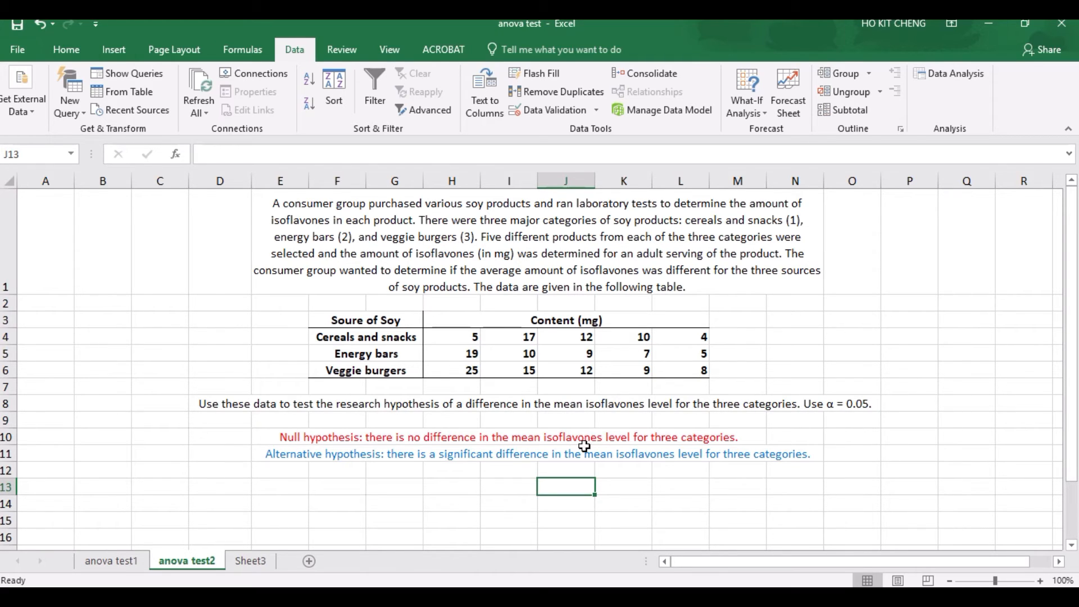
click(356, 338)
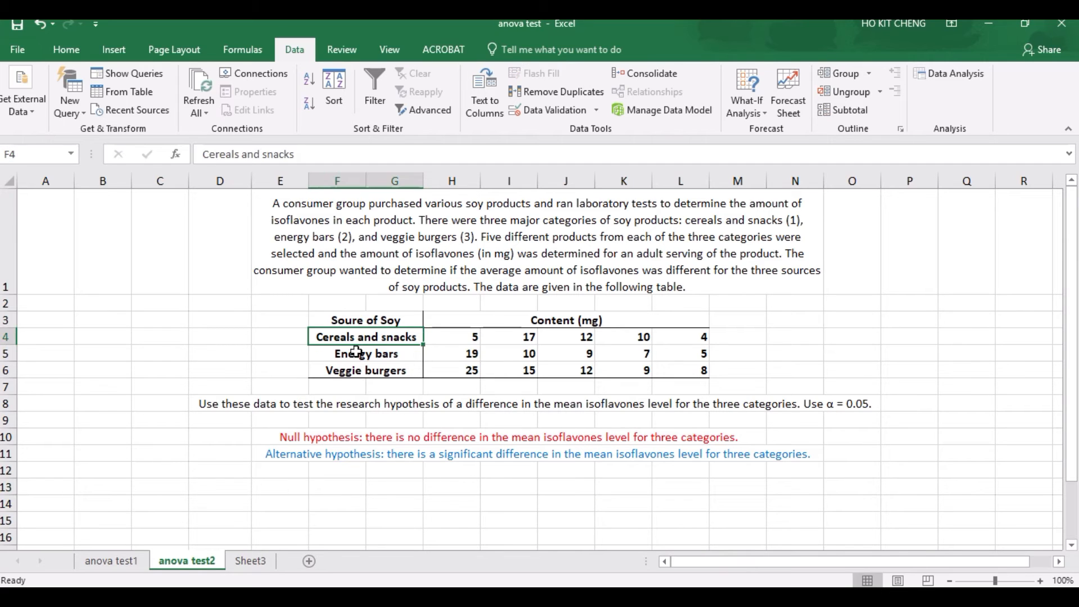
click(355, 354)
click(360, 371)
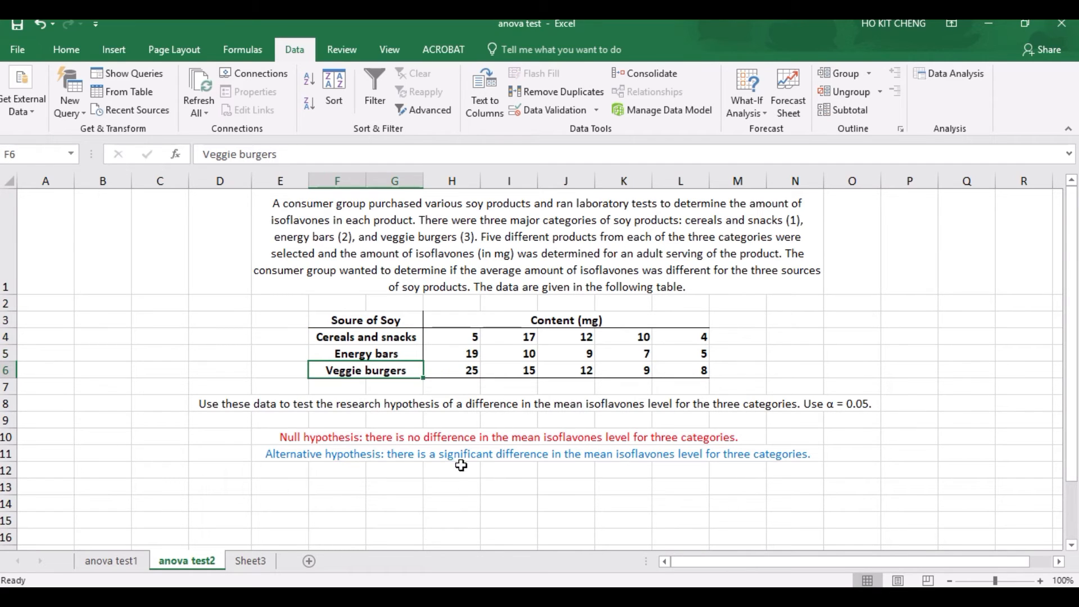
click(382, 339)
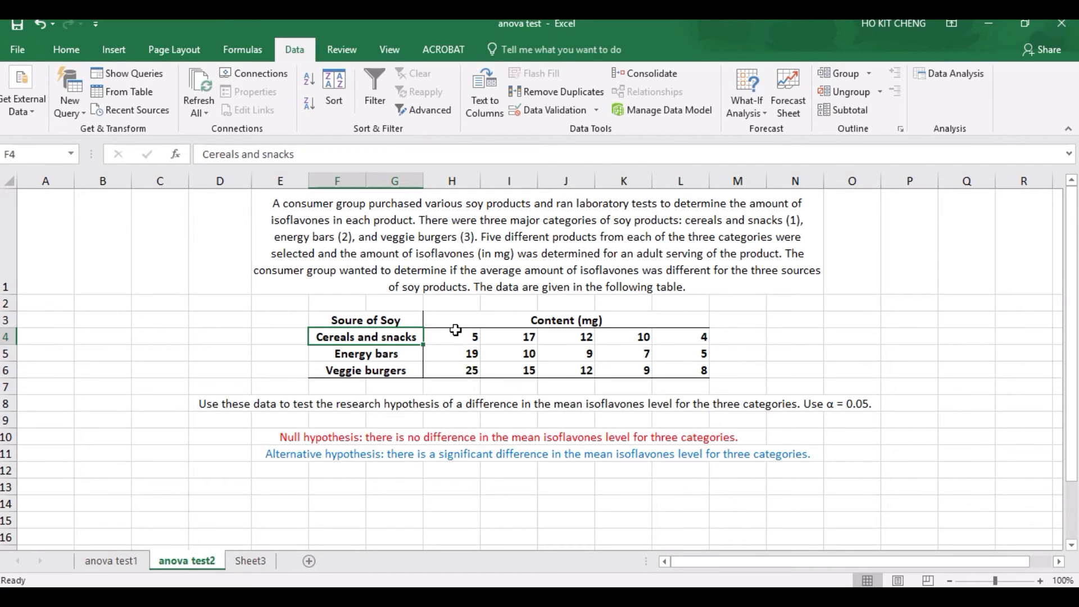
drag(450, 336, 689, 332)
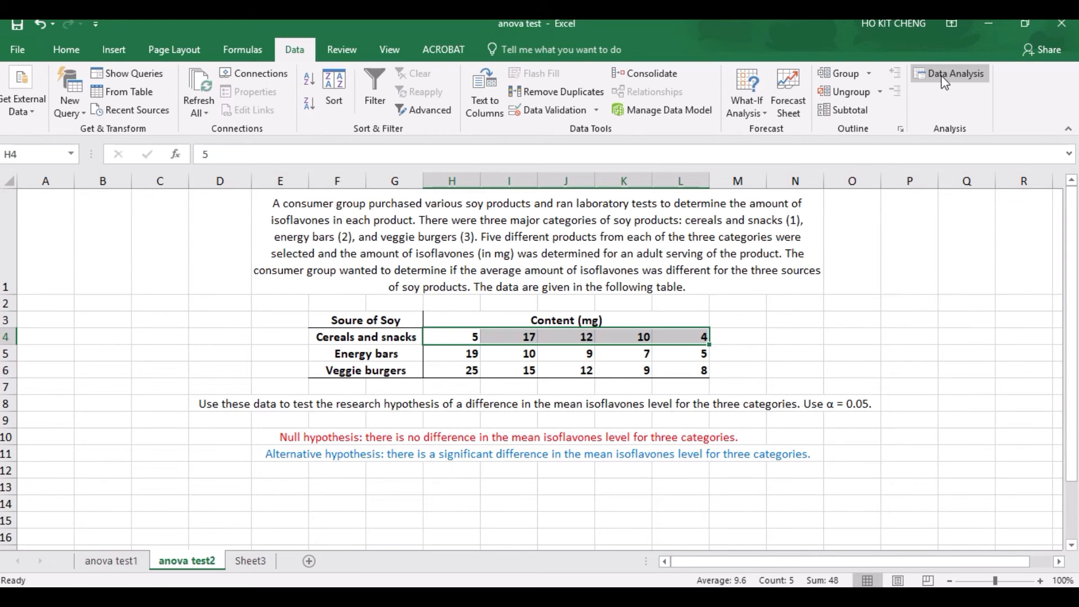
click(883, 374)
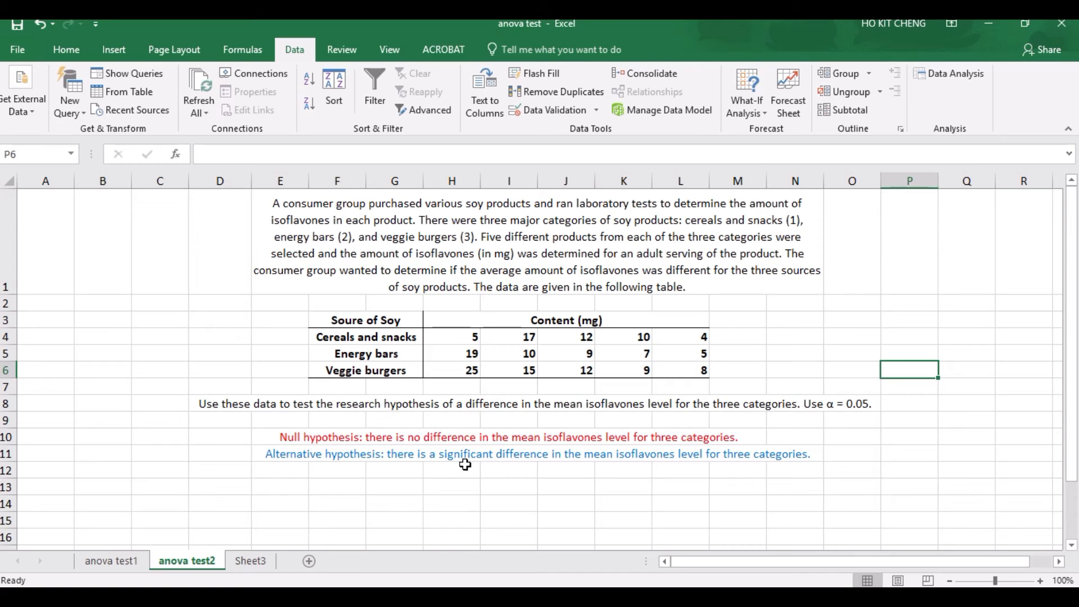
Step: Start a single-factor ANOVA from the data analysis tools and set its input range to the soy content values in H4:L6
click(954, 80)
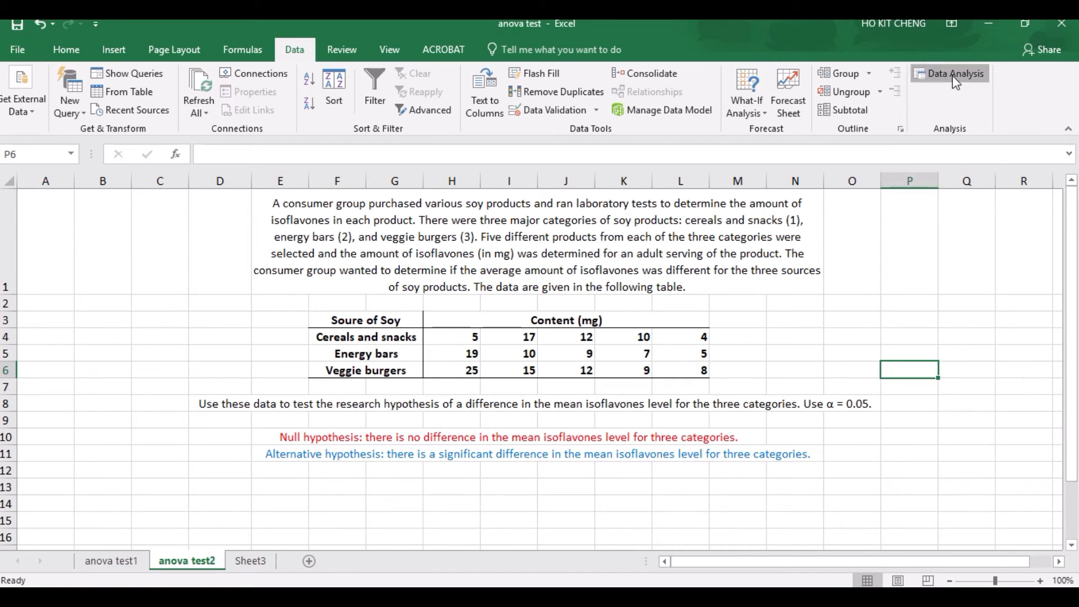
drag(503, 191, 399, 163)
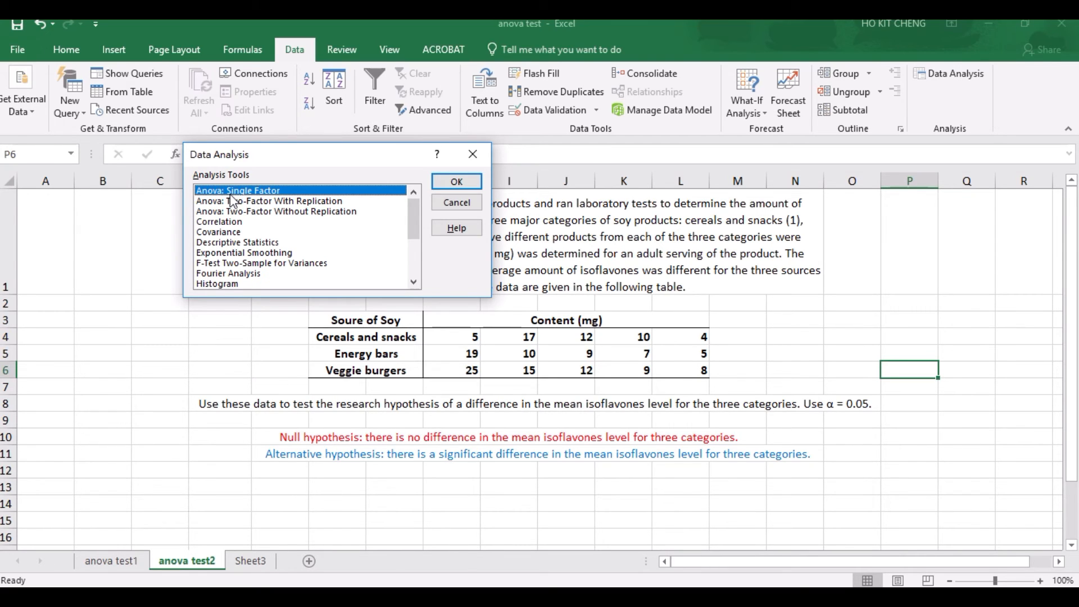
click(457, 182)
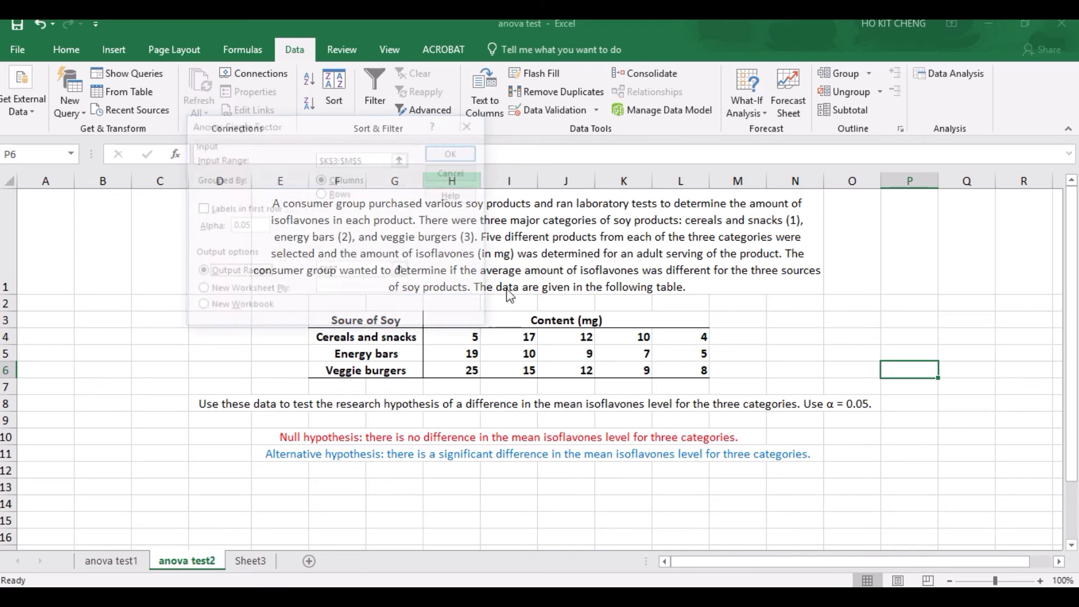
click(402, 159)
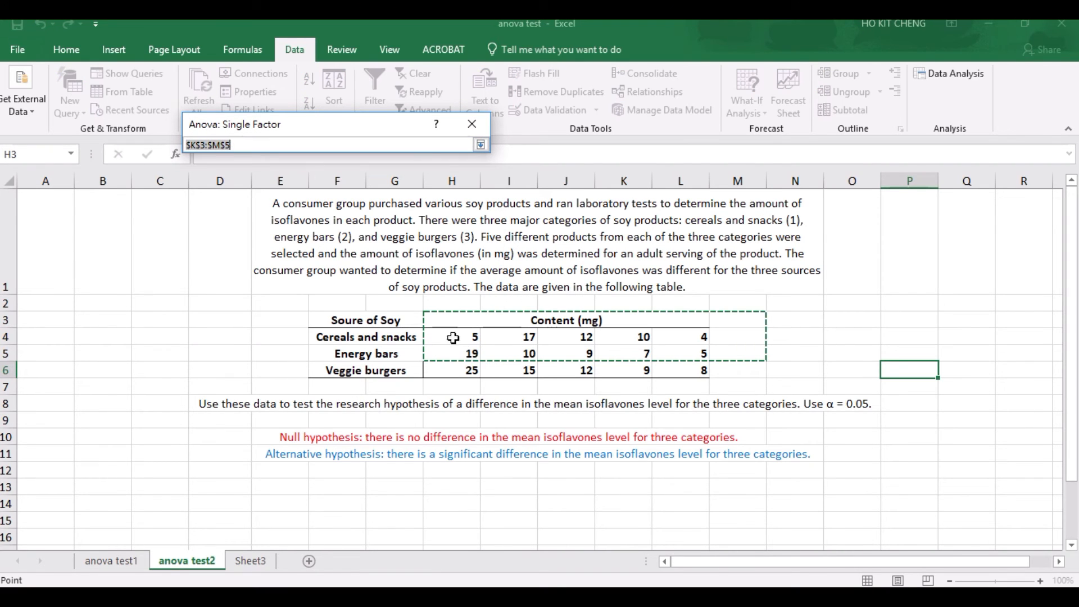
drag(448, 340, 690, 377)
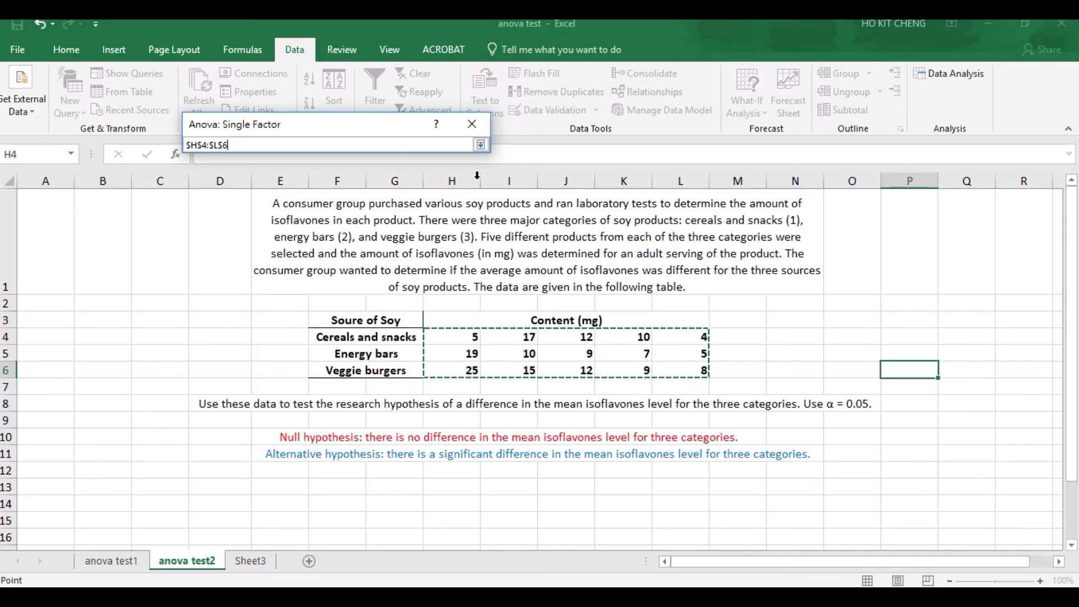
click(481, 145)
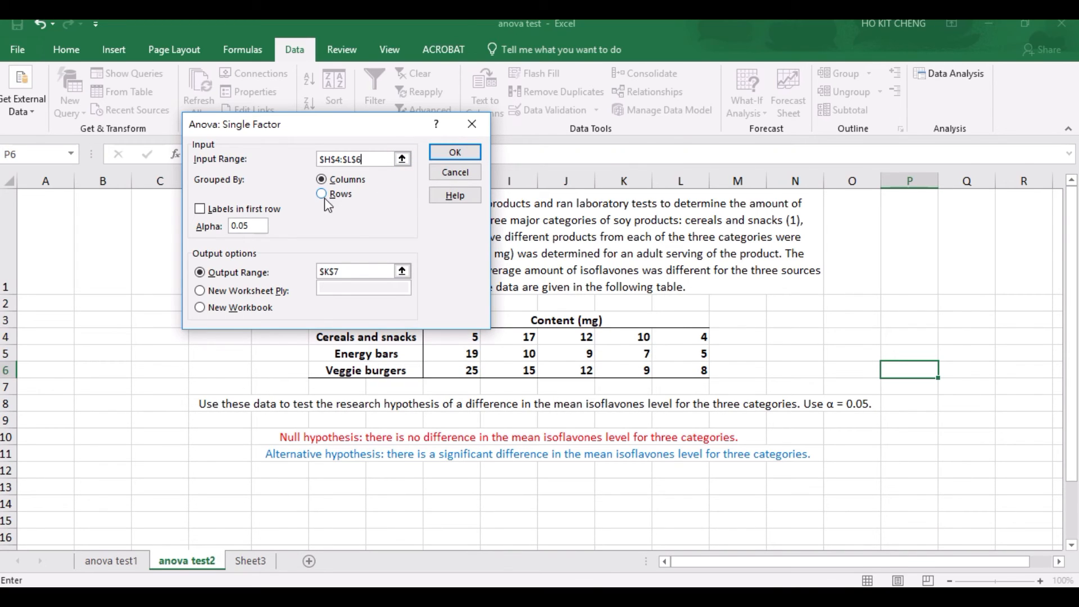
Step: Group the ANOVA data by rows, set the output range to D13, and run the analysis
drag(339, 125, 332, 98)
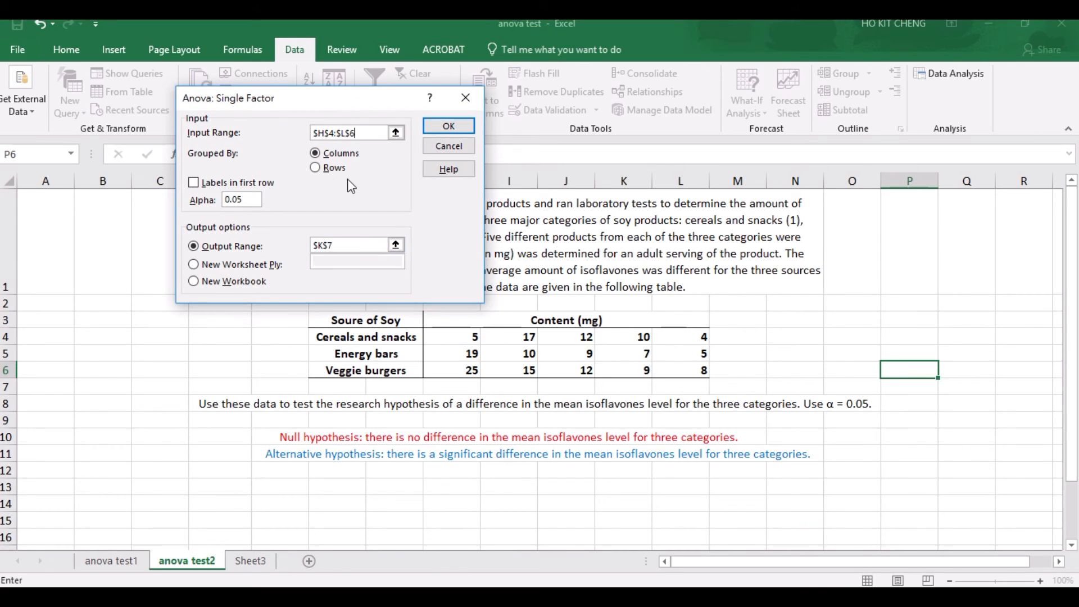
click(313, 168)
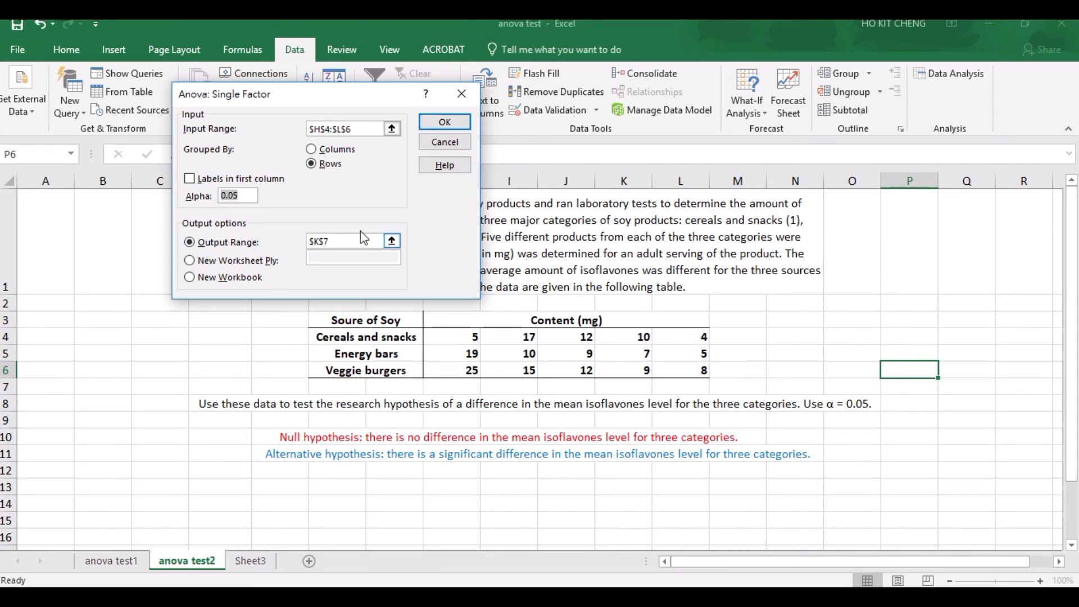
click(397, 244)
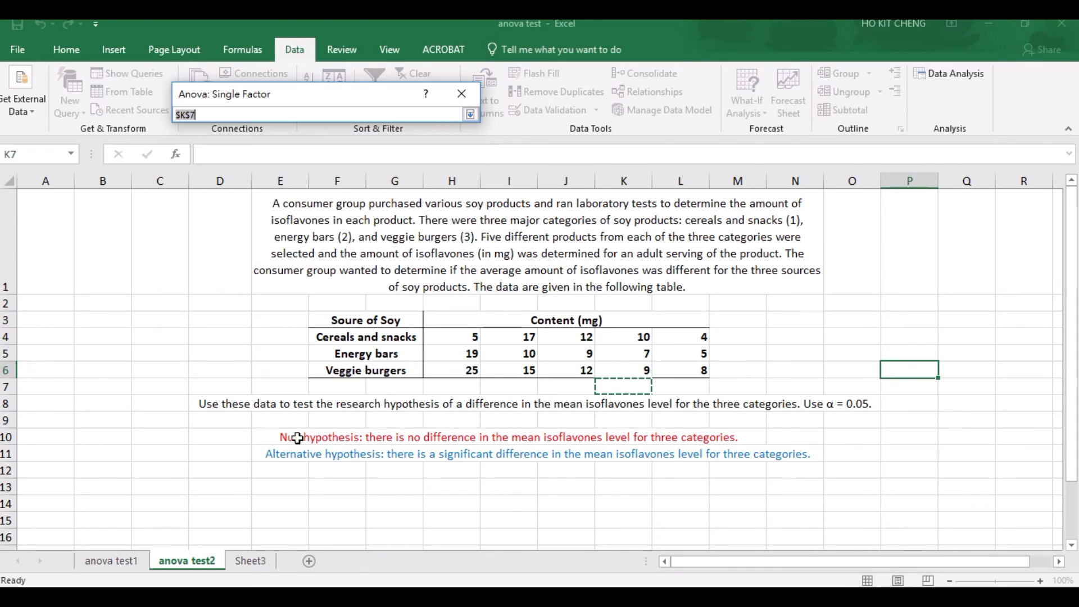
click(218, 488)
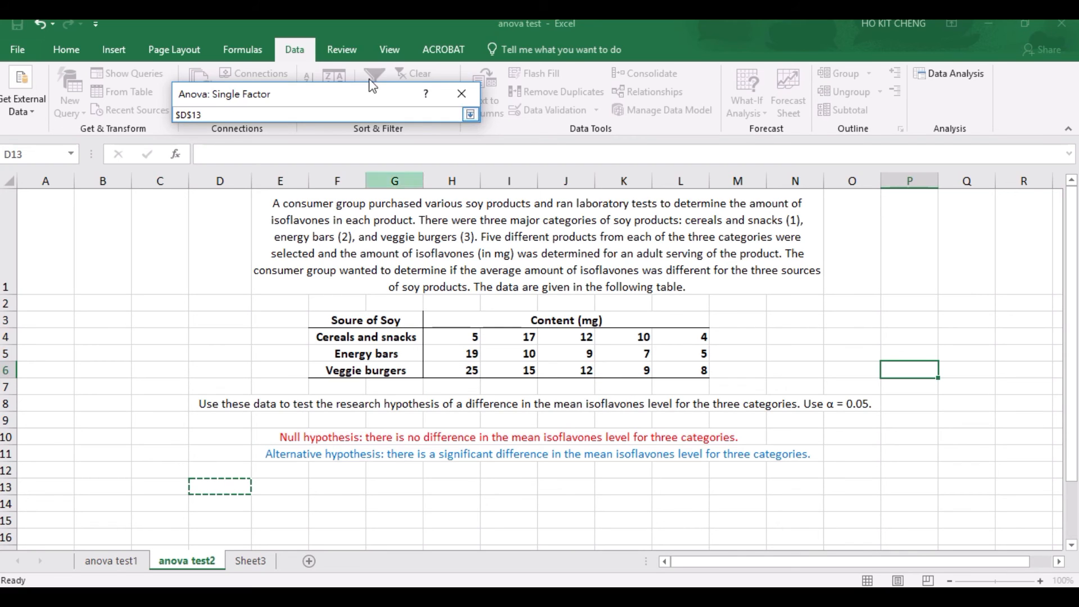
click(470, 114)
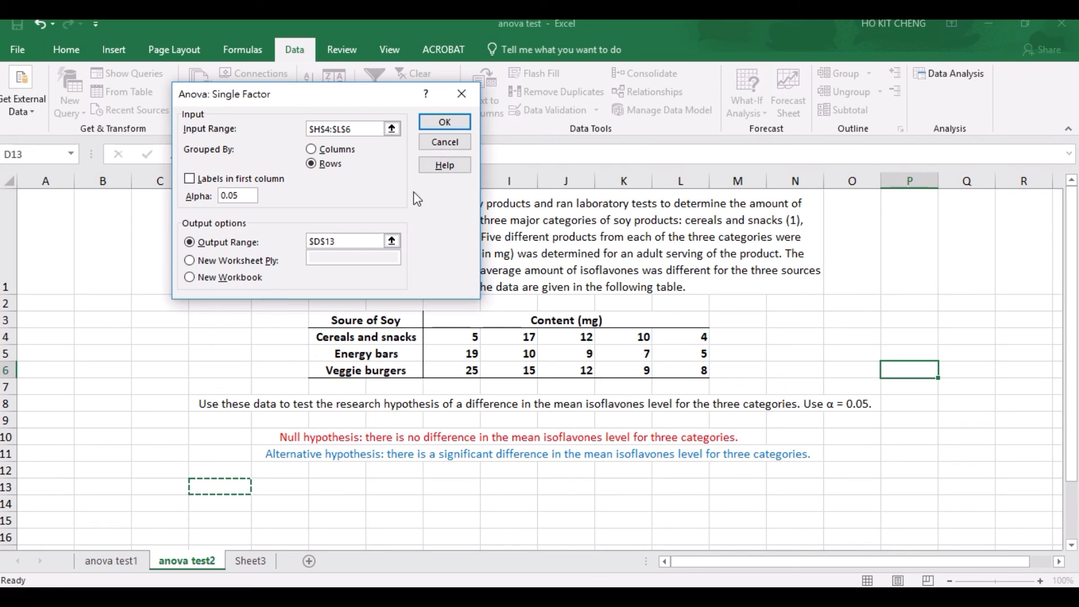
click(449, 122)
Step: Review the count, average and variance of the three groups in the SUMMARY table
scroll(516, 335, down, 4)
scroll(515, 336, up, 1)
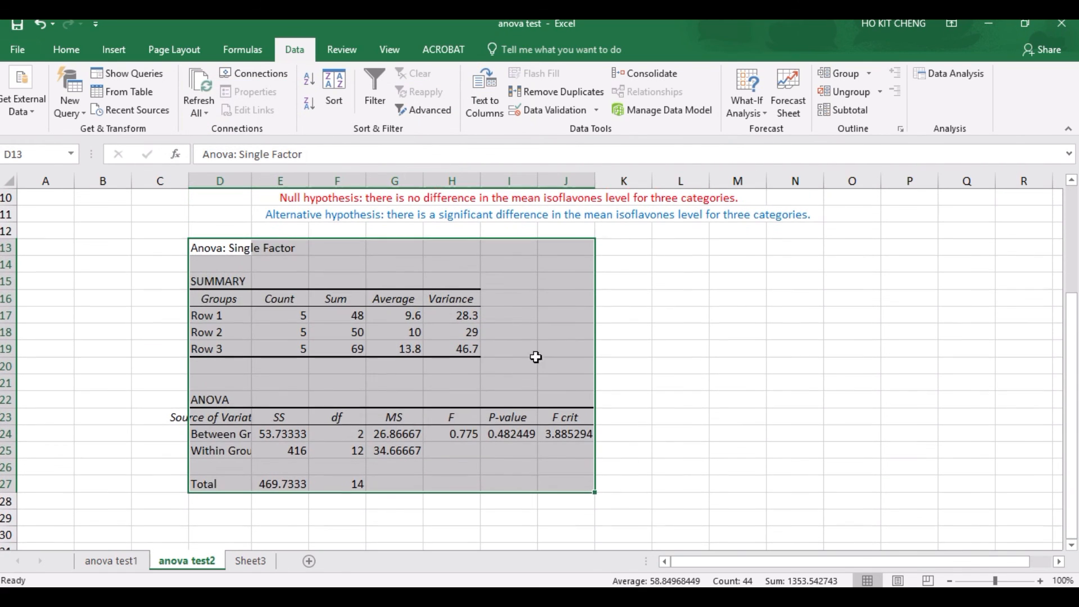
click(728, 346)
click(304, 313)
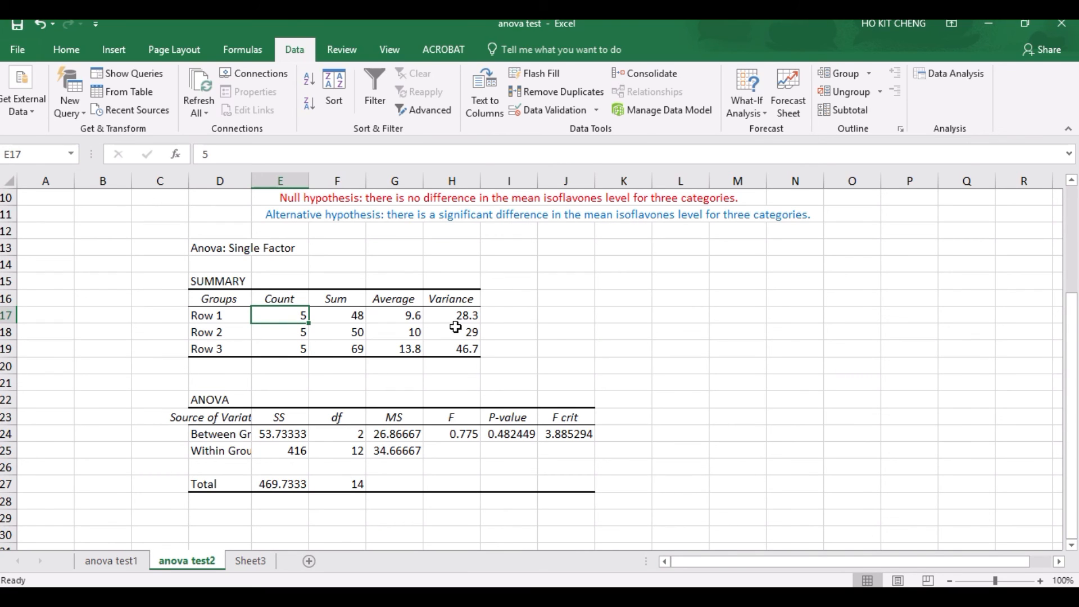
click(394, 317)
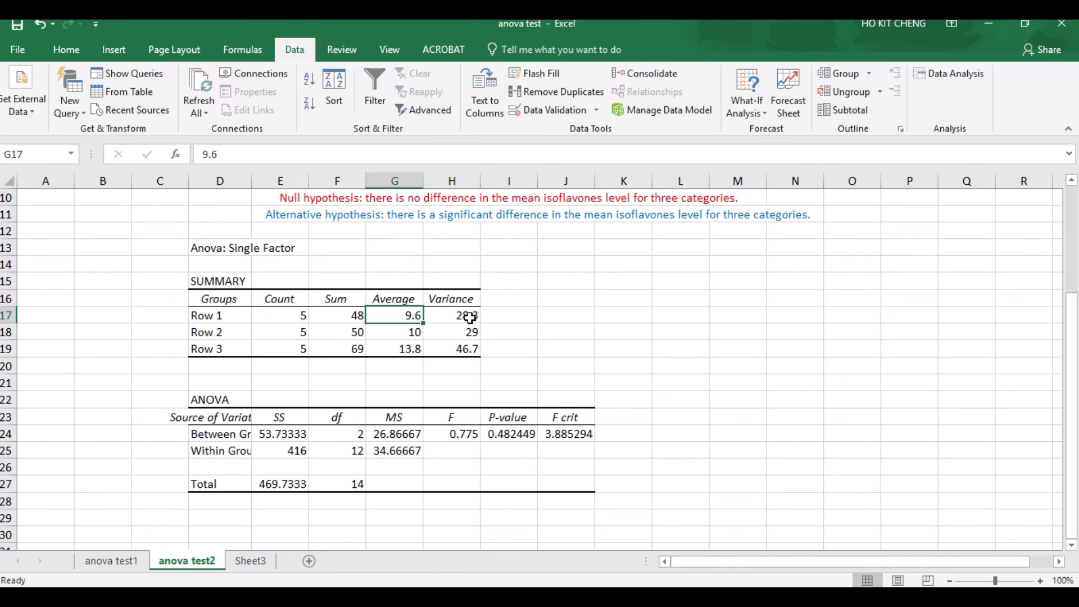
click(471, 316)
drag(216, 284, 466, 350)
click(718, 369)
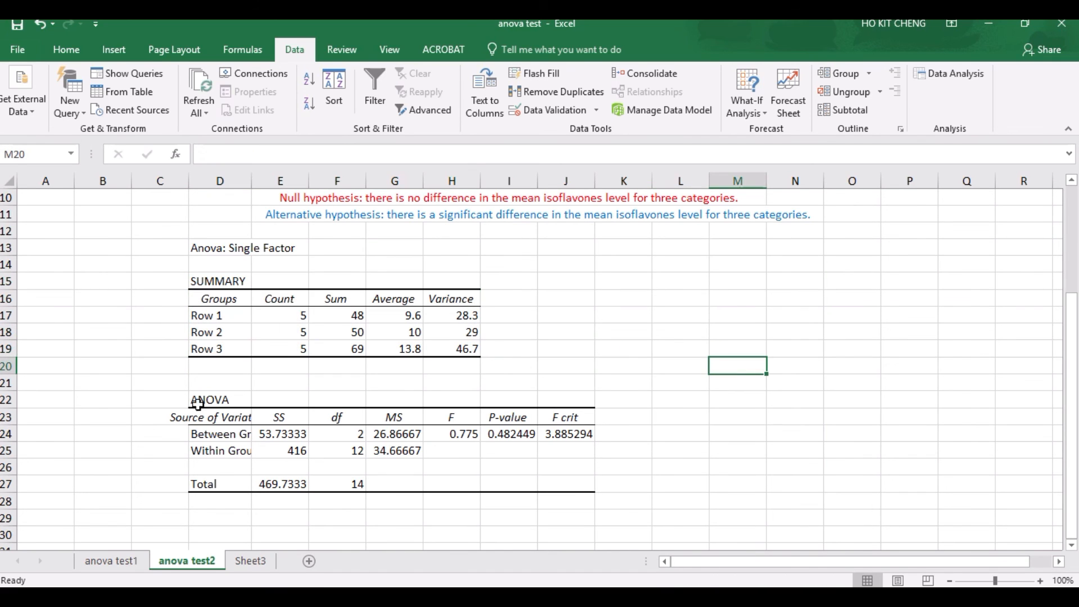
Step: Examine the ANOVA table's sums of squares and its between-groups and within-groups degrees of freedom
drag(197, 402, 573, 481)
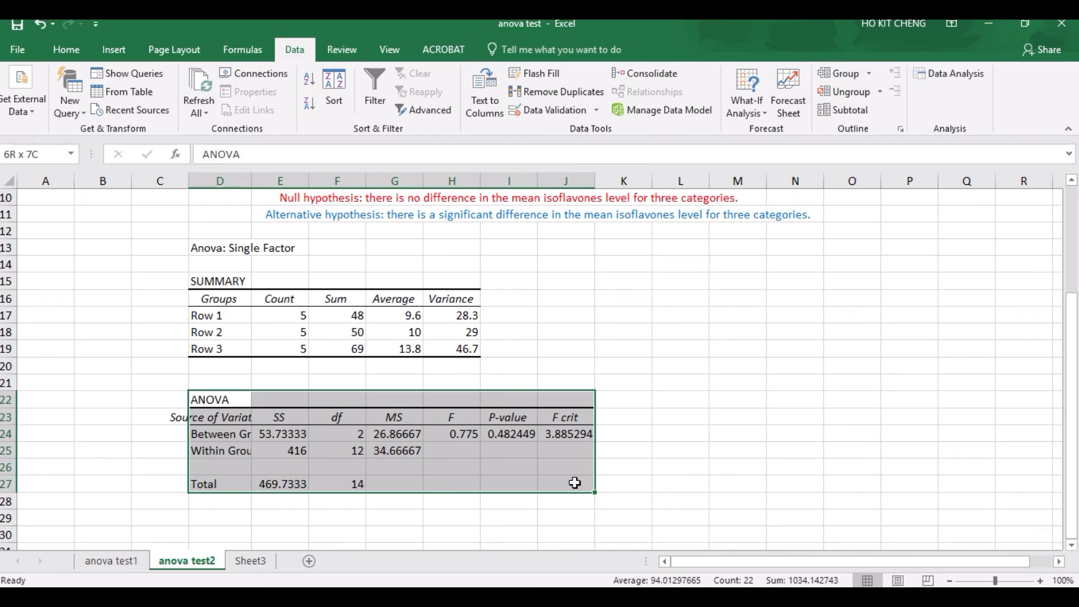
click(725, 432)
click(288, 435)
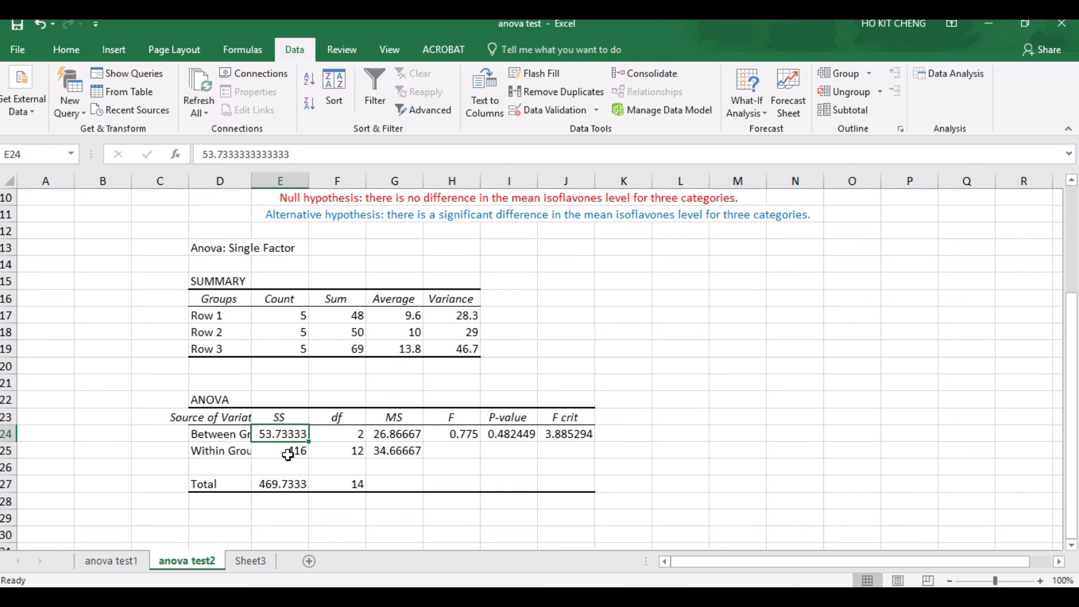
click(282, 455)
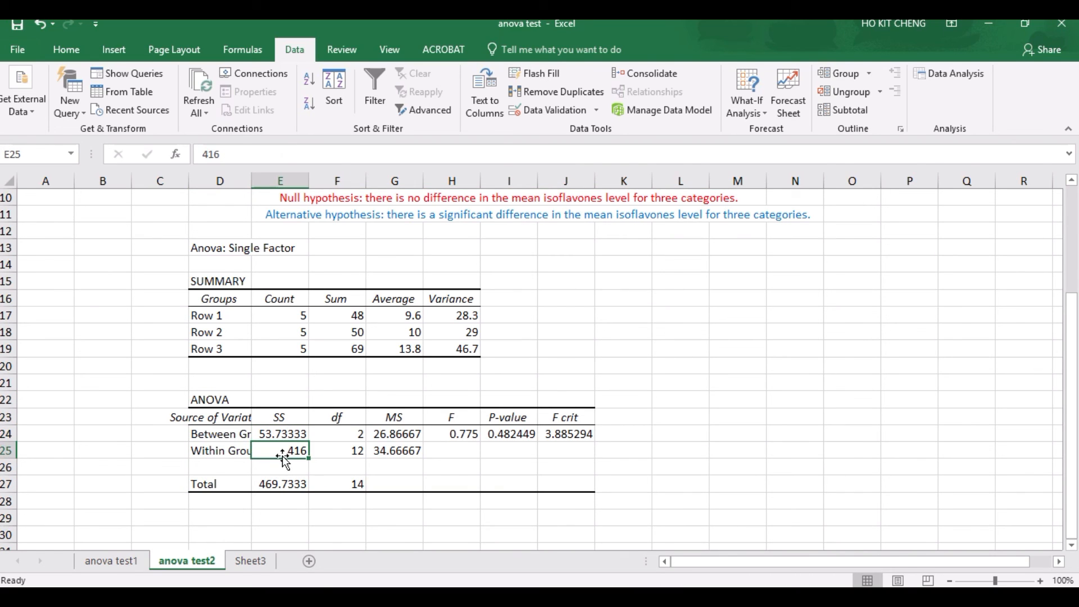
click(289, 486)
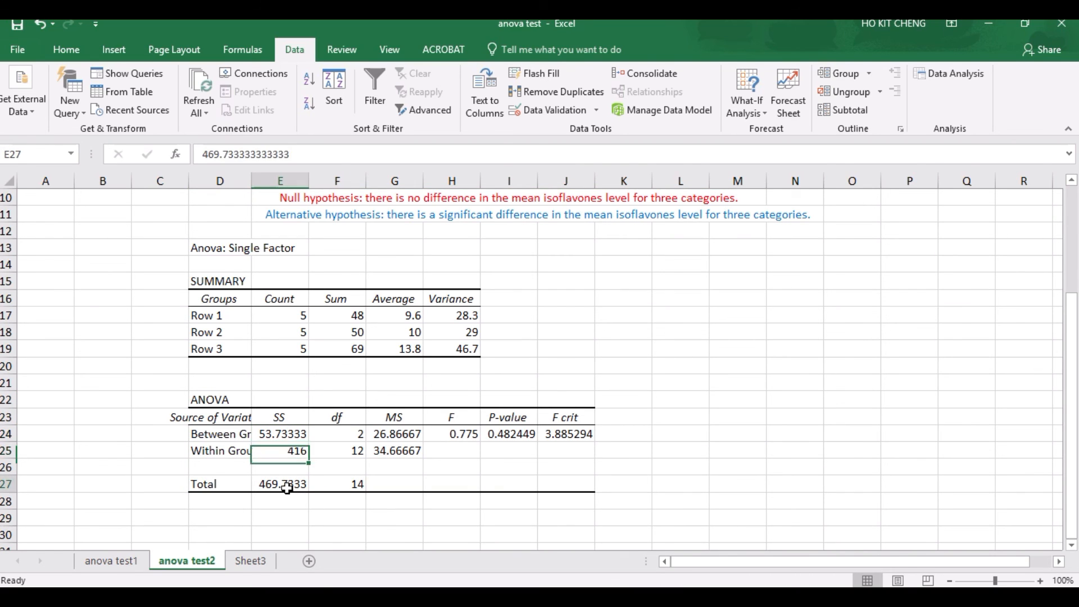
click(361, 436)
click(355, 453)
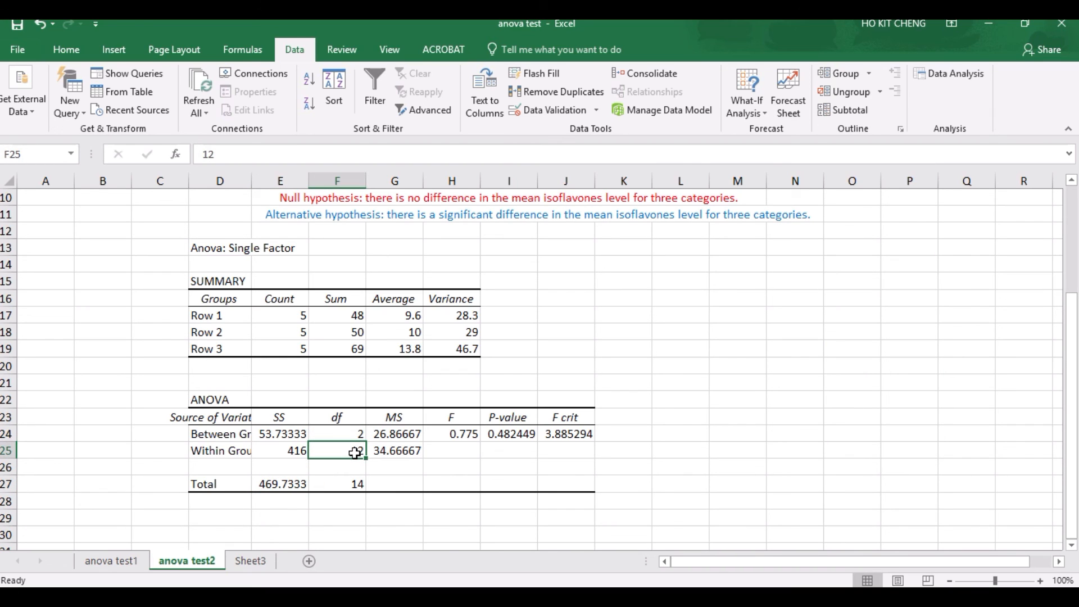
Step: Compare the F value with F crit in the soy ANOVA table
click(458, 430)
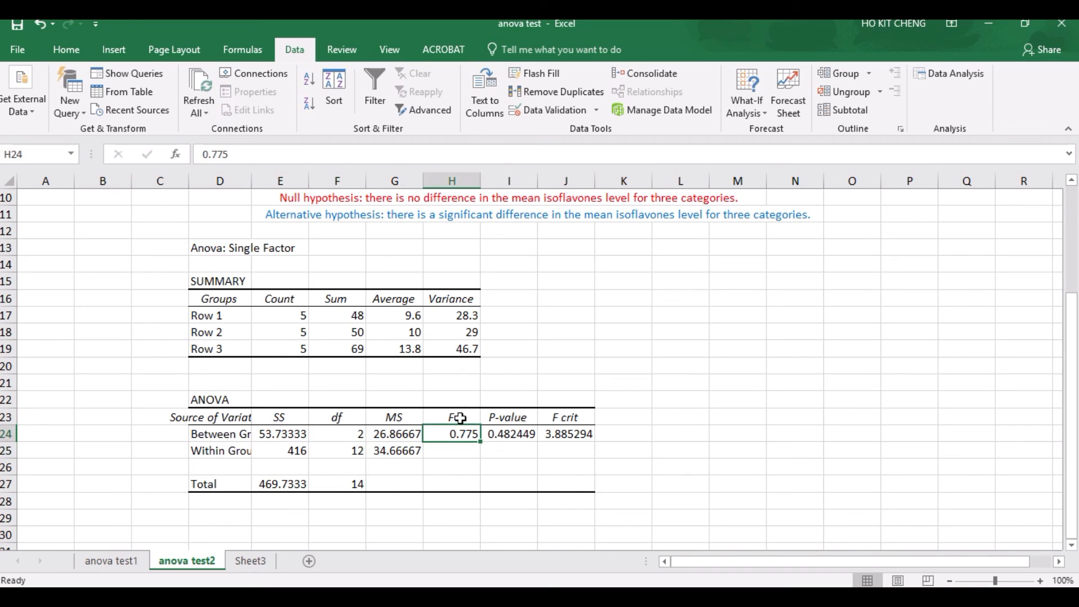
drag(460, 418, 458, 431)
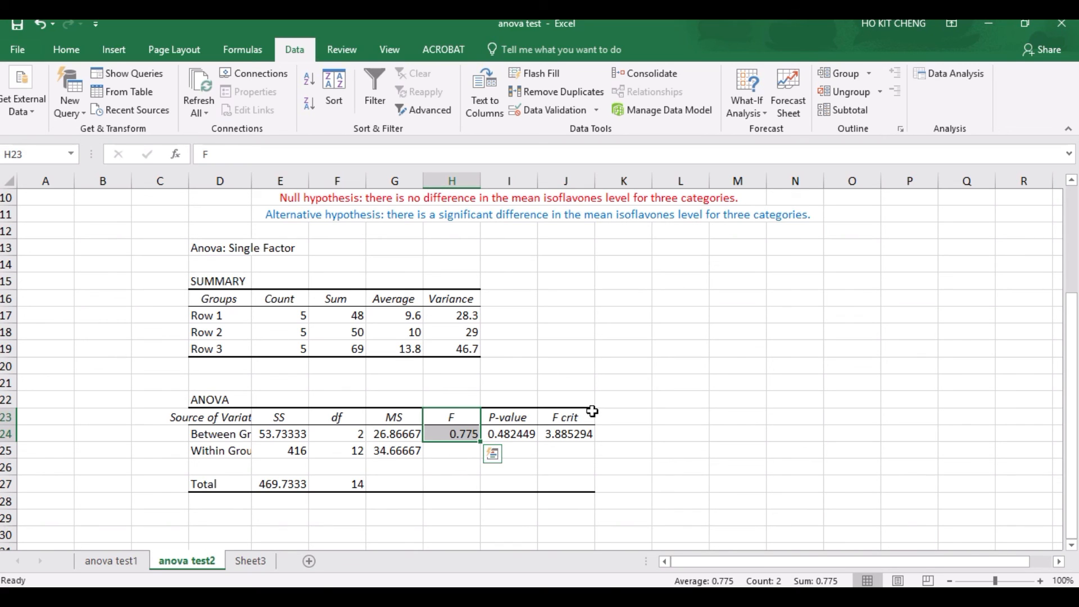
drag(573, 419, 567, 434)
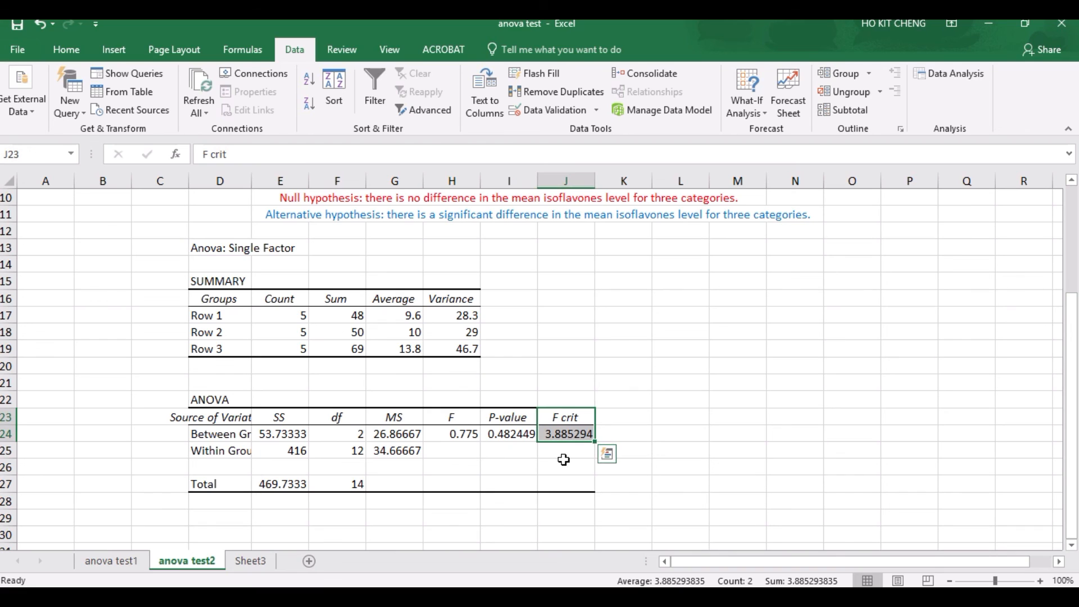
click(699, 445)
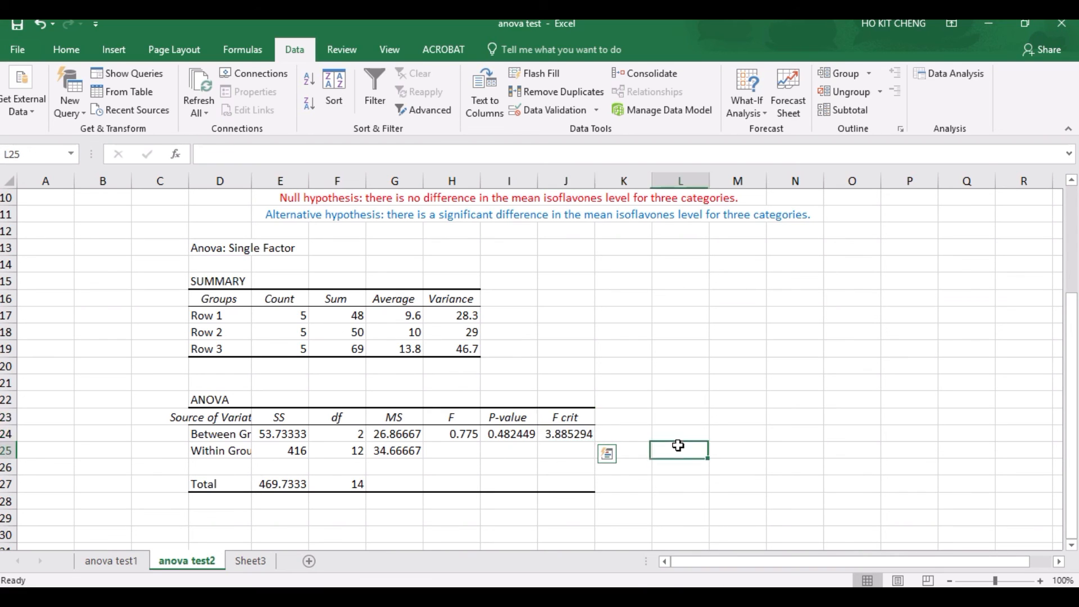